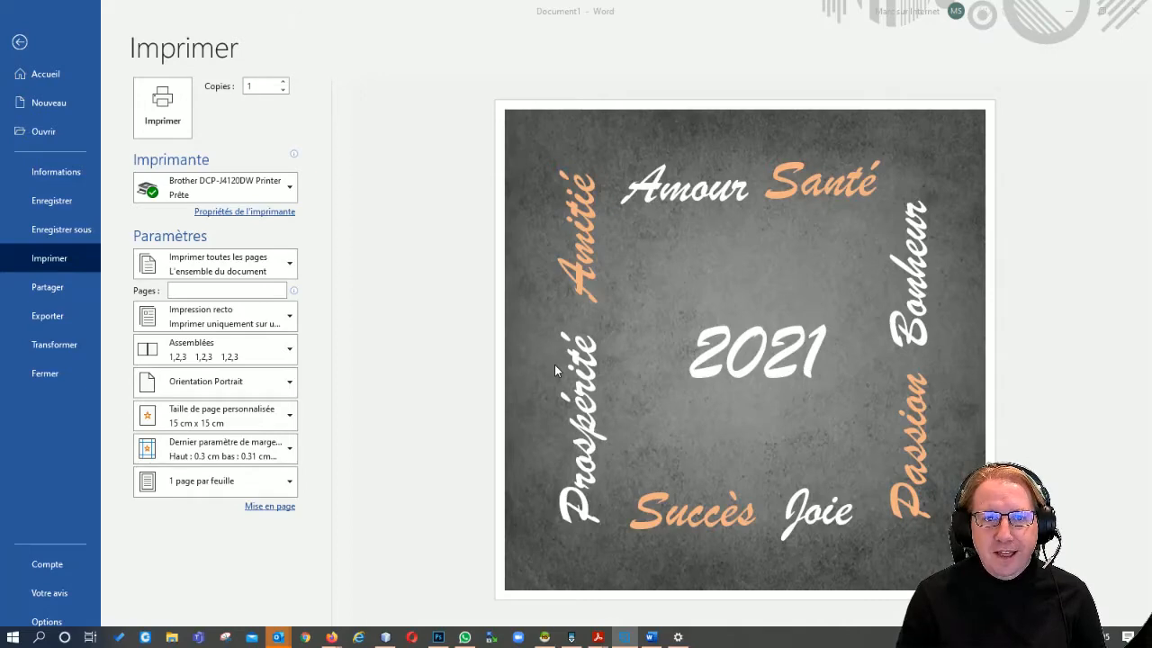
Step: Set a custom paper size of 15 cm wide by 15 cm high for the blank document
{"action": "left_click", "coordinate": [406, 282]}
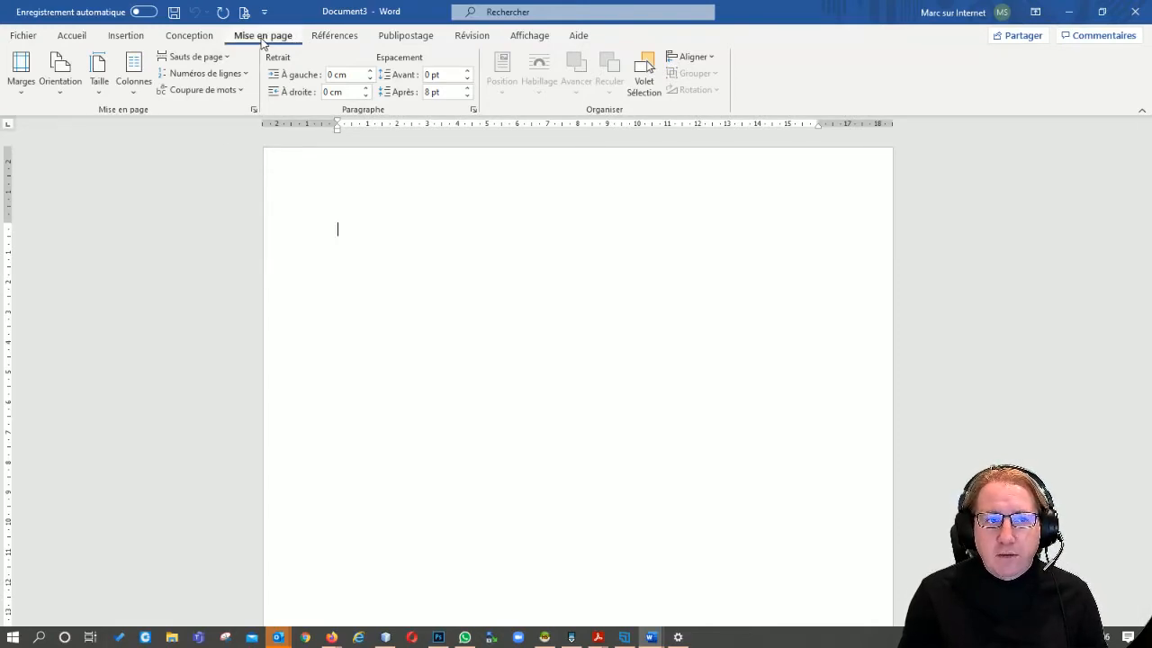
{"action": "left_click", "coordinate": [61, 79]}
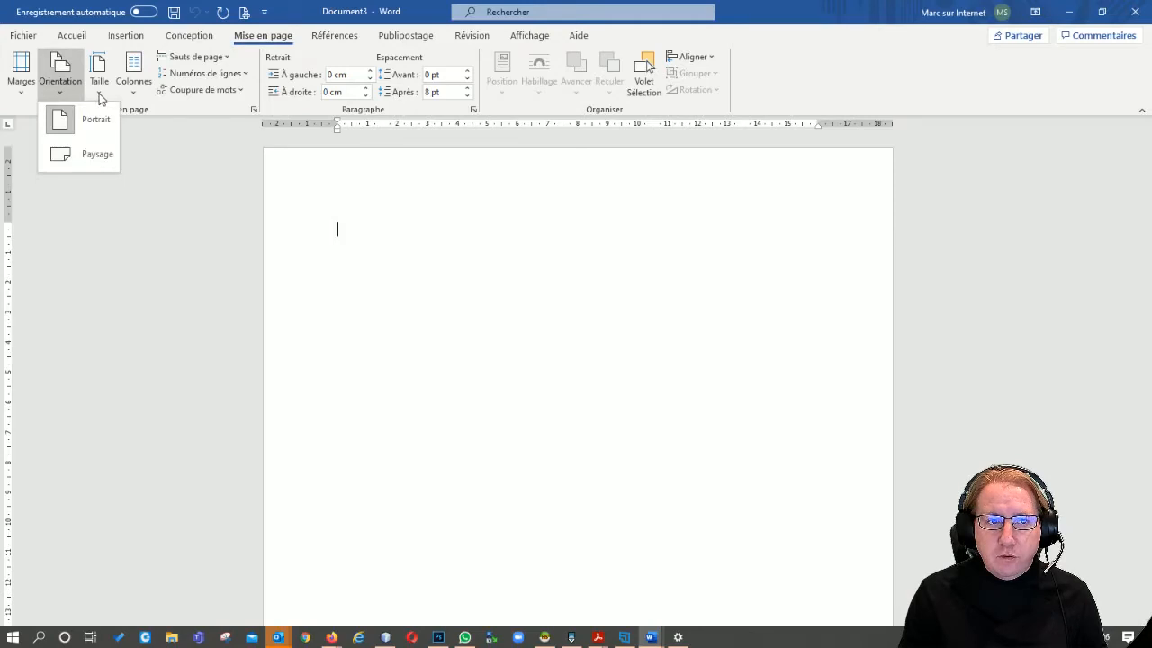
{"action": "left_click", "coordinate": [99, 85]}
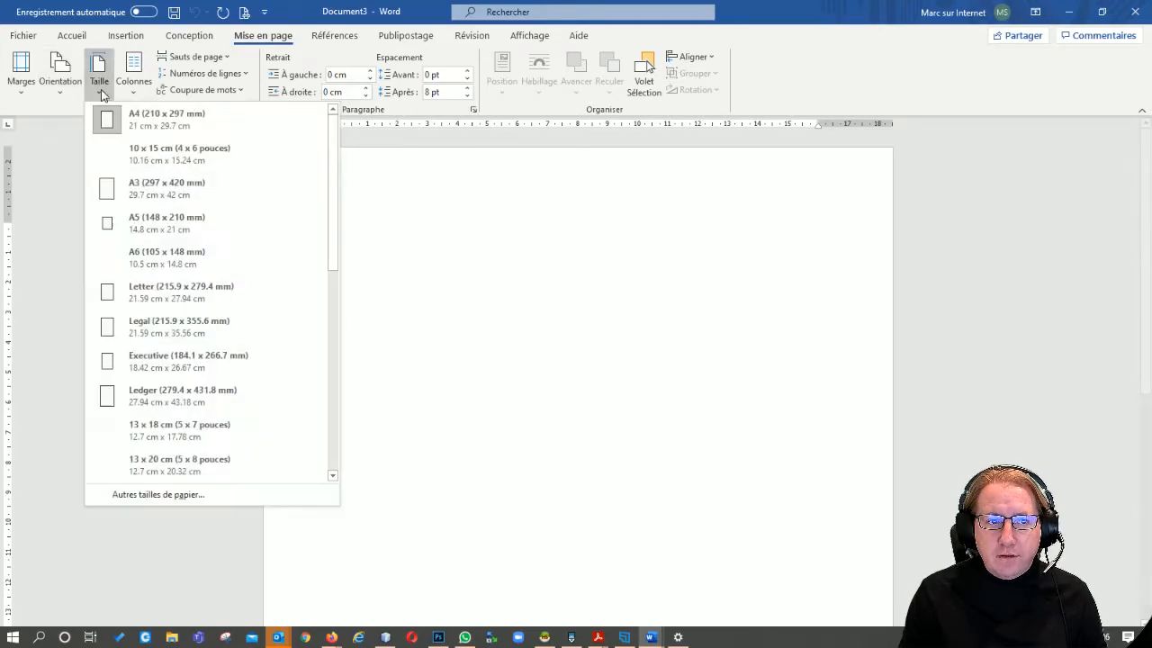
{"action": "left_click", "coordinate": [184, 495]}
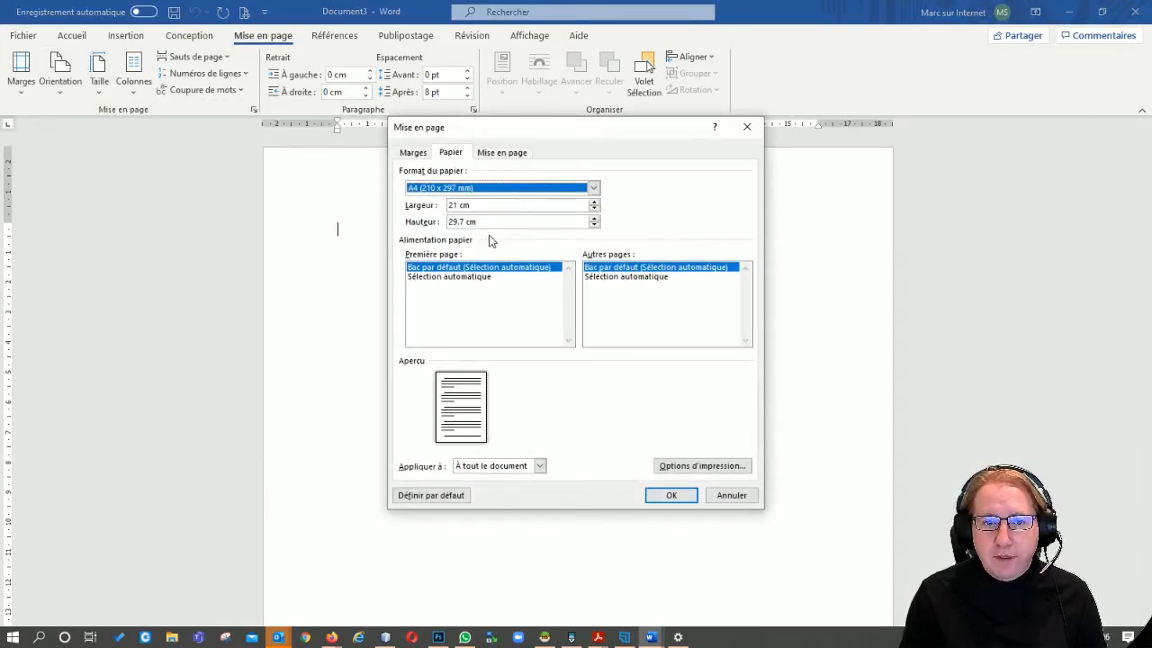
{"action": "double_click", "coordinate": [456, 205]}
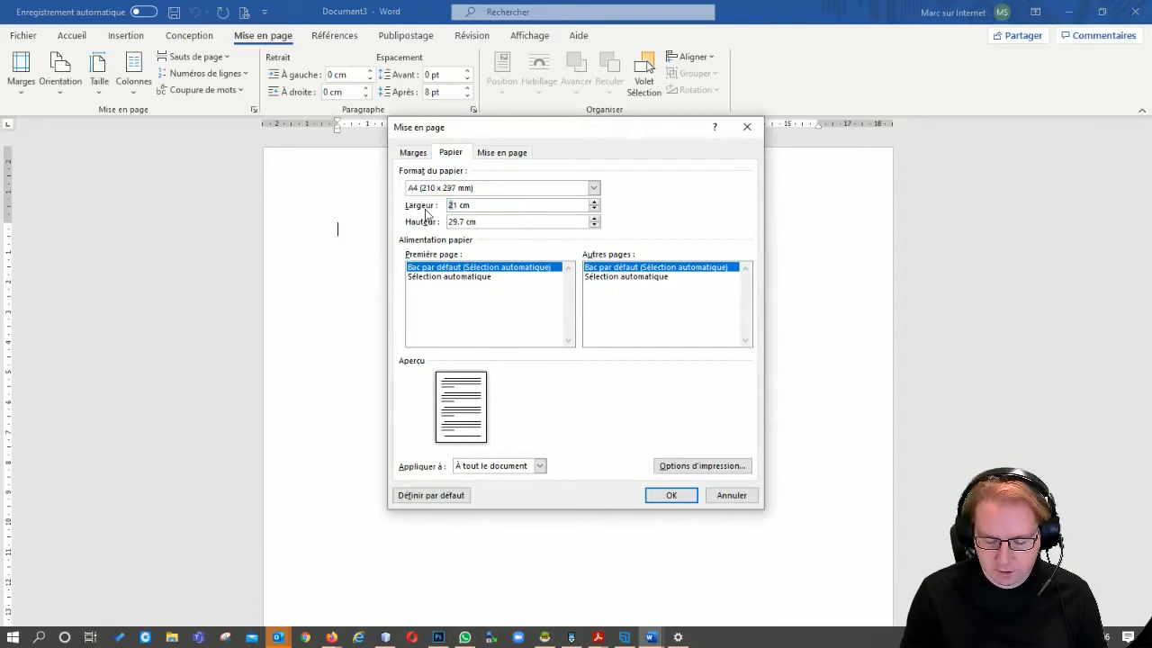
{"action": "type", "text": "15"}
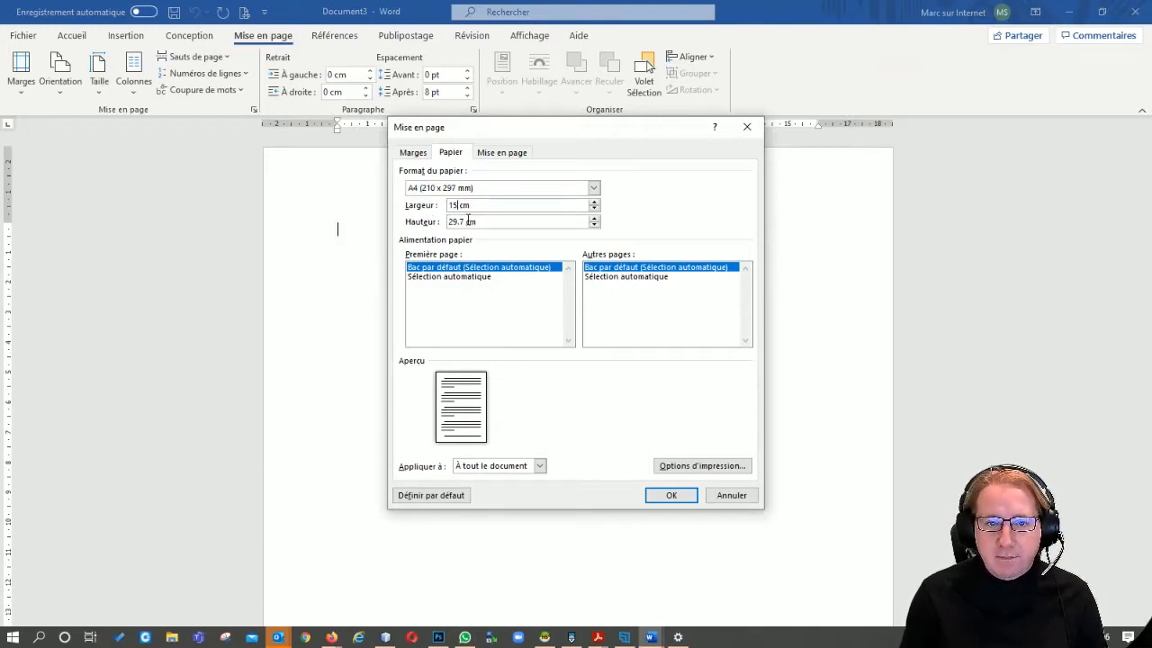
{"action": "double_click", "coordinate": [468, 220]}
{"action": "type", "text": "15"}
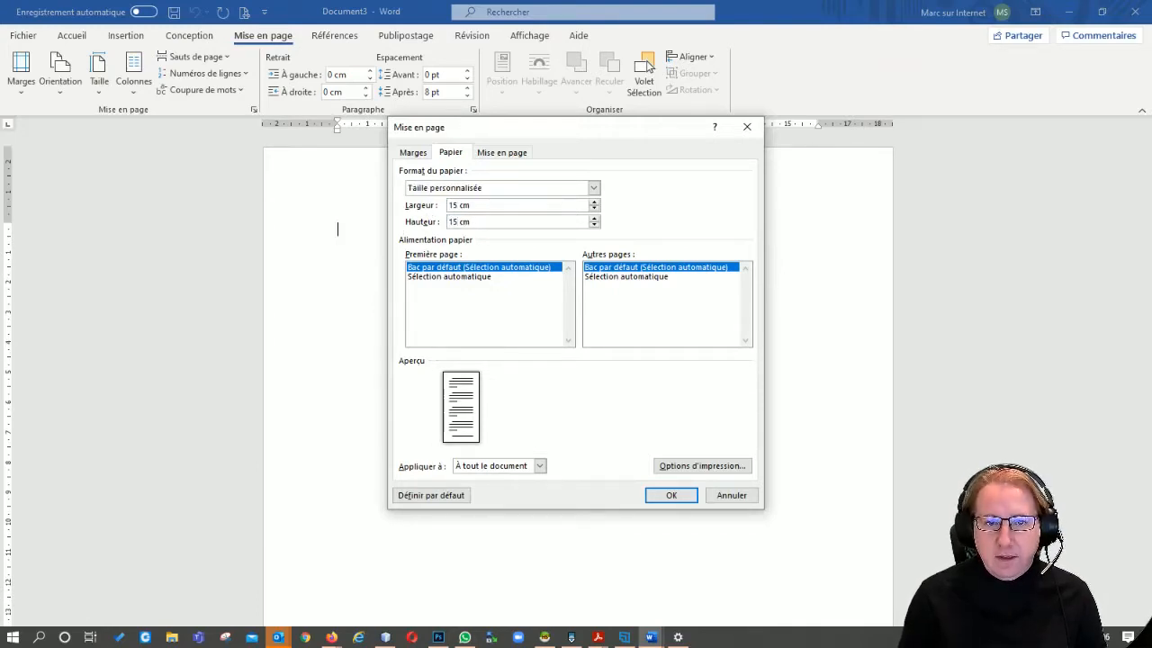
Step: Set all four page margins to 0 cm, have them corrected to the printable area, and apply the page setup
{"action": "left_click", "coordinate": [413, 153]}
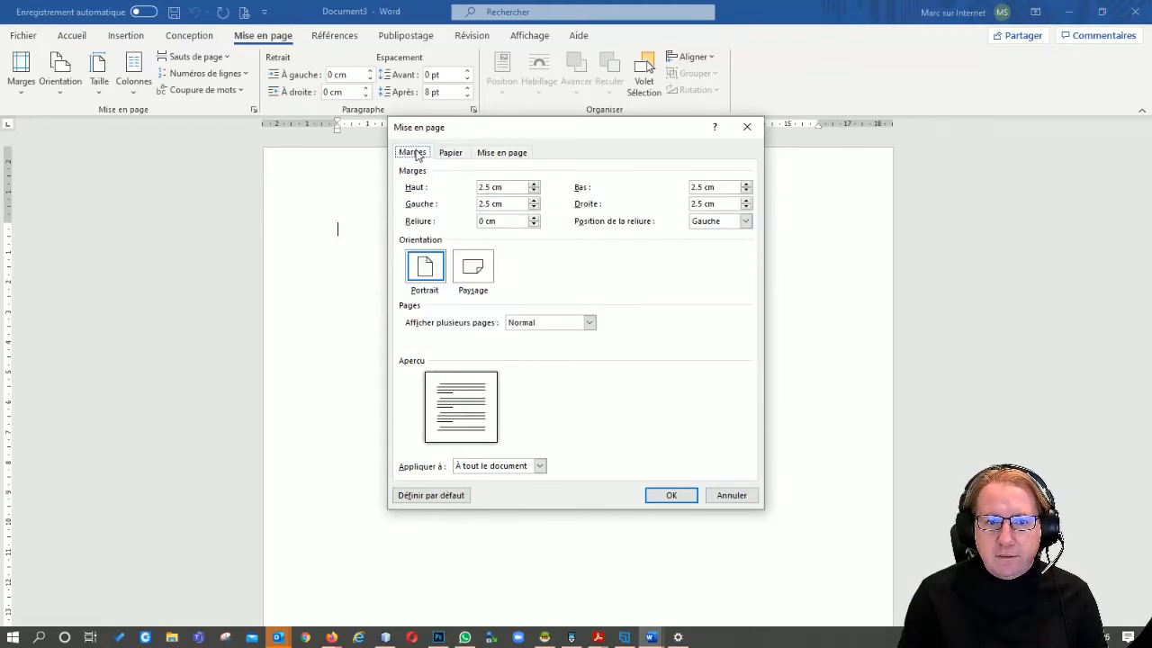
{"action": "double_click", "coordinate": [490, 187]}
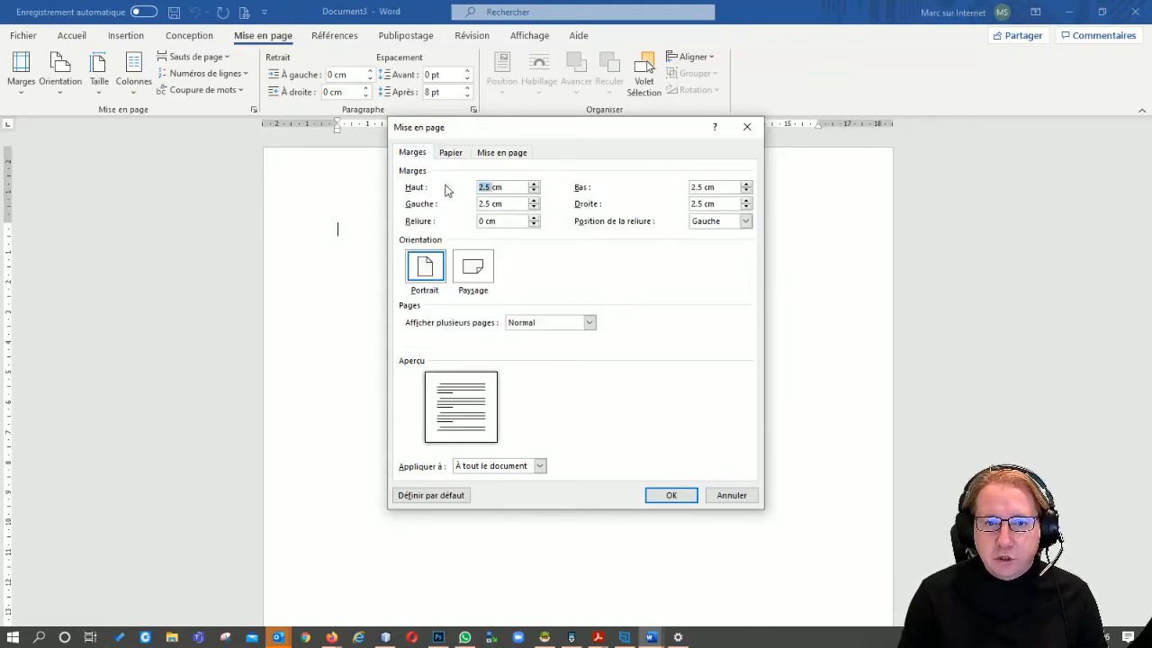
{"action": "type", "text": "0"}
{"action": "key", "text": "Tab"}
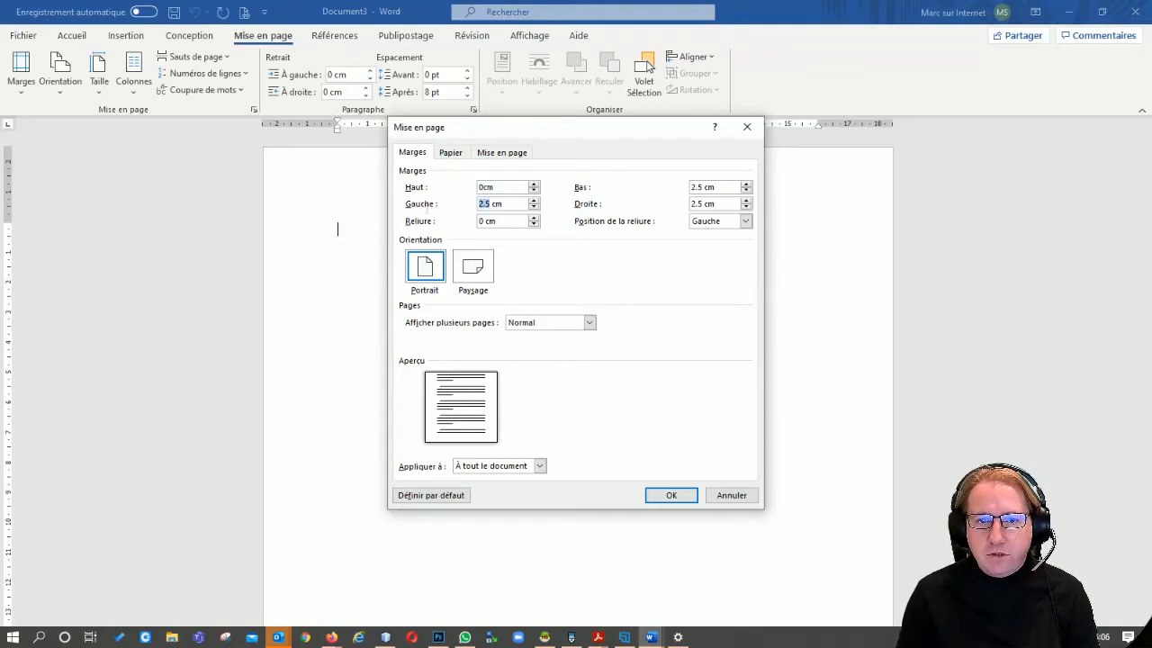
{"action": "type", "text": "0"}
{"action": "double_click", "coordinate": [700, 187]}
{"action": "type", "text": "0"}
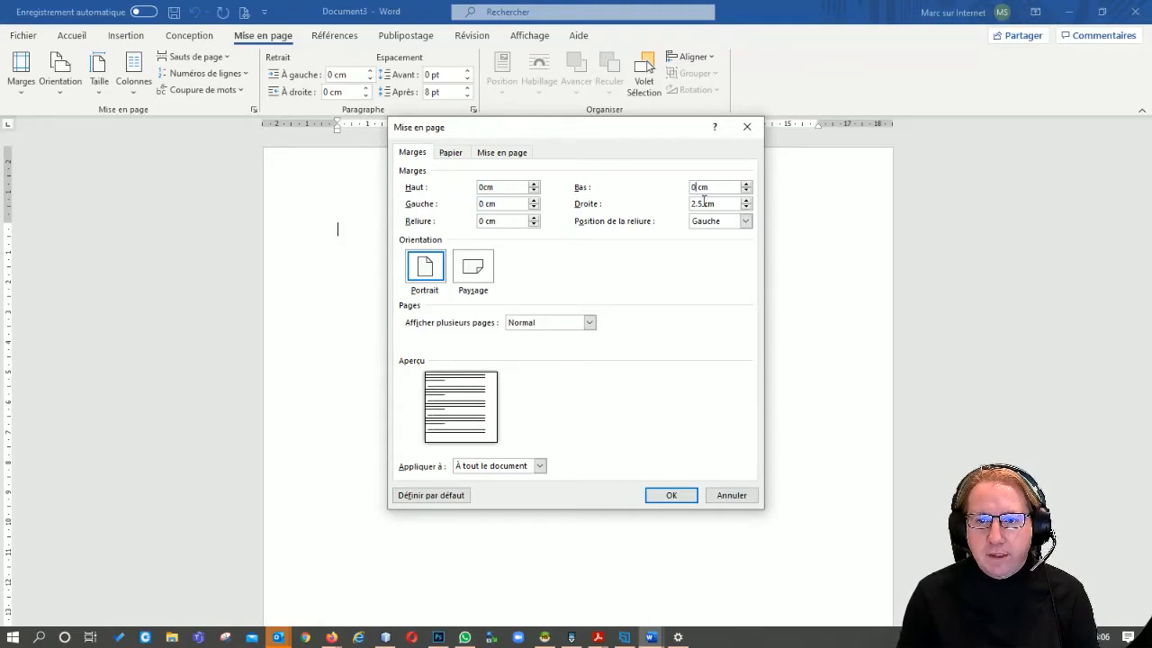
{"action": "double_click", "coordinate": [704, 204]}
{"action": "type", "text": "0"}
{"action": "left_click", "coordinate": [669, 495]}
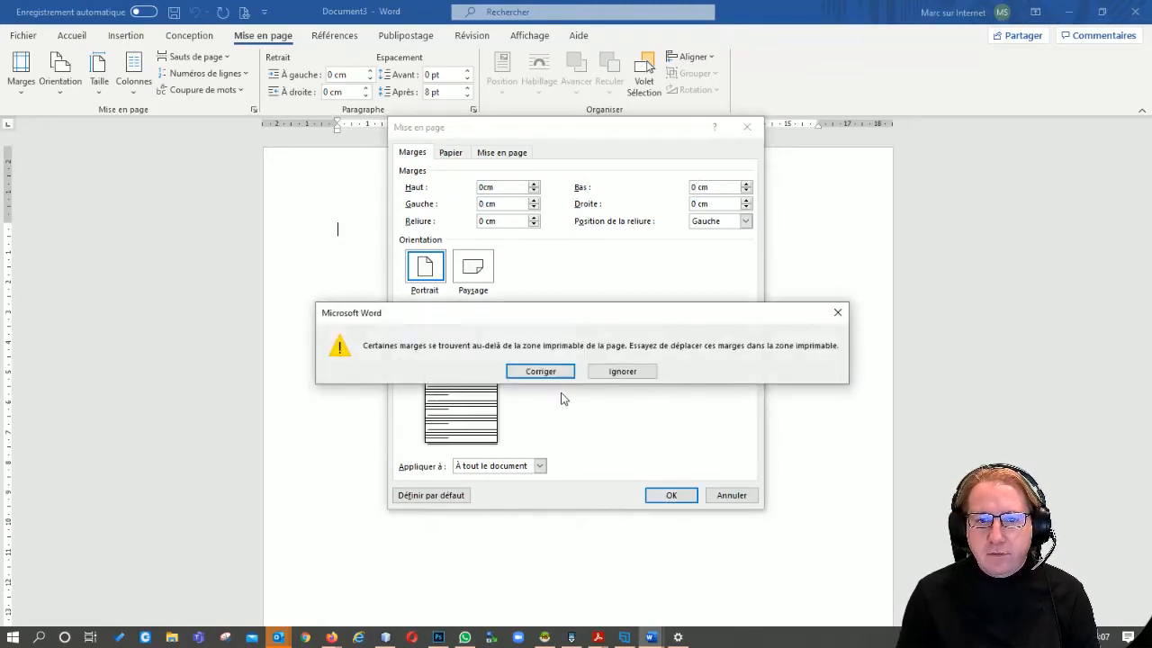
{"action": "left_click", "coordinate": [537, 373]}
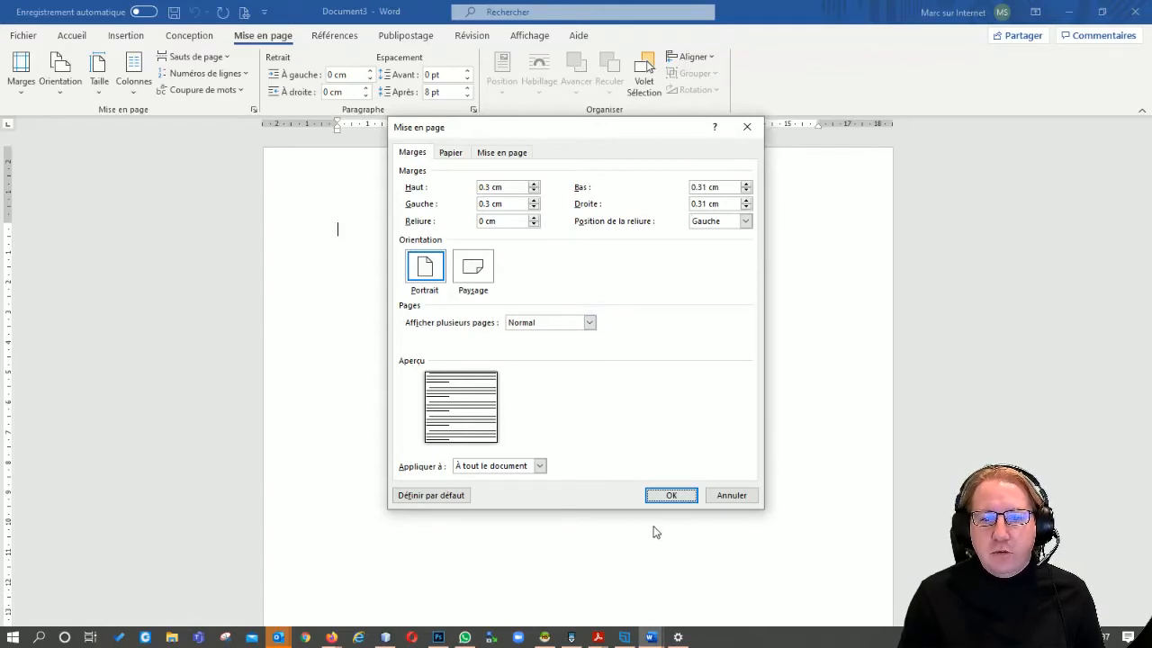
{"action": "left_click", "coordinate": [666, 495]}
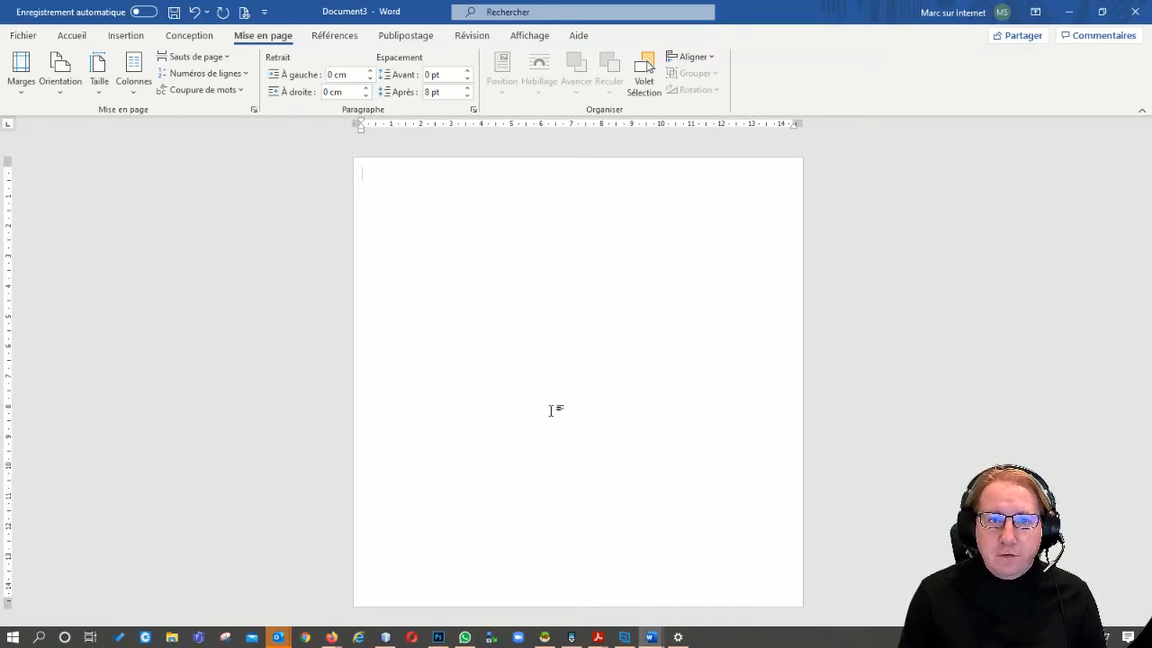
Step: Choose a custom picture watermark using the local image file fond-gris.jpg
{"action": "left_click", "coordinate": [205, 36]}
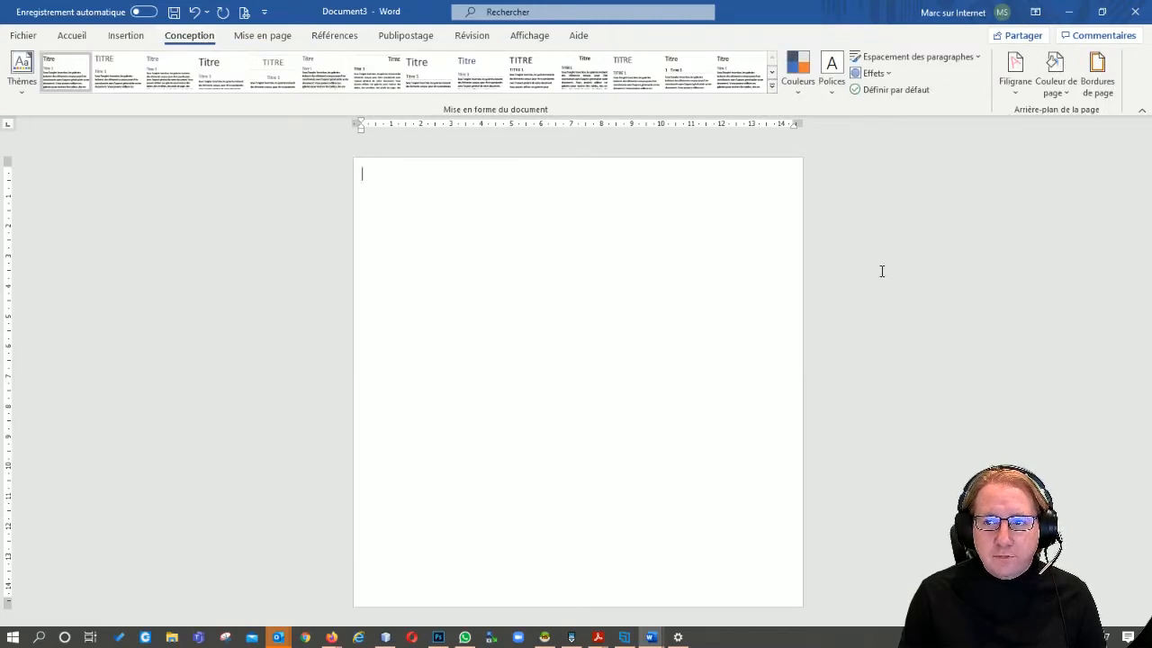
{"action": "left_click", "coordinate": [1017, 87]}
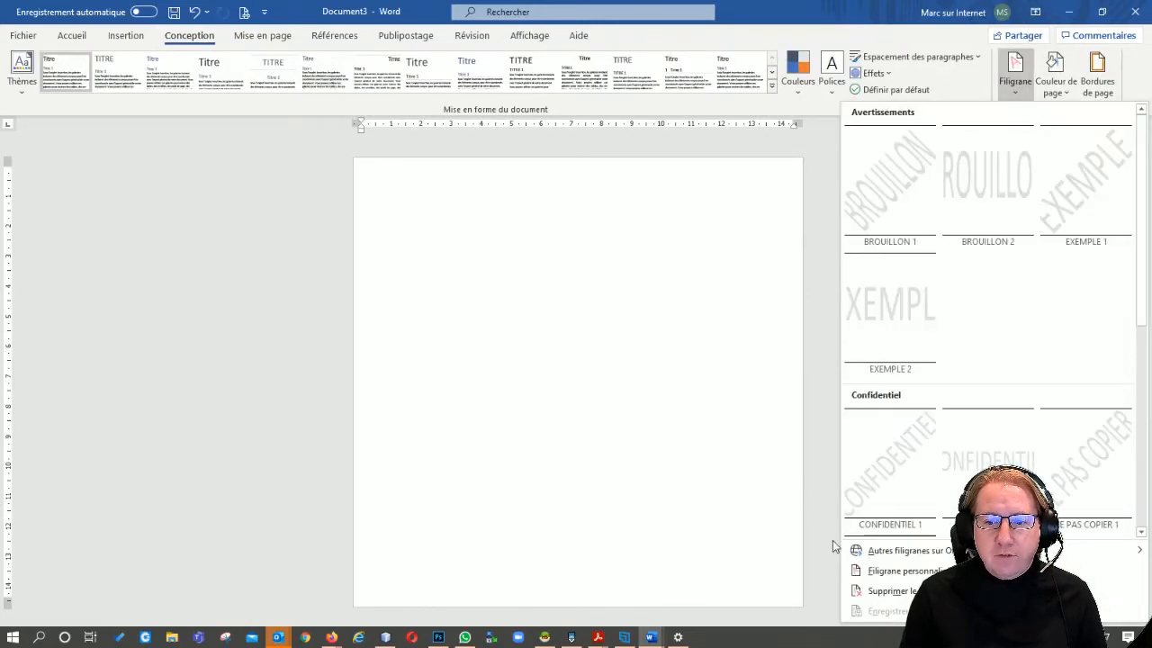
{"action": "left_click", "coordinate": [880, 571]}
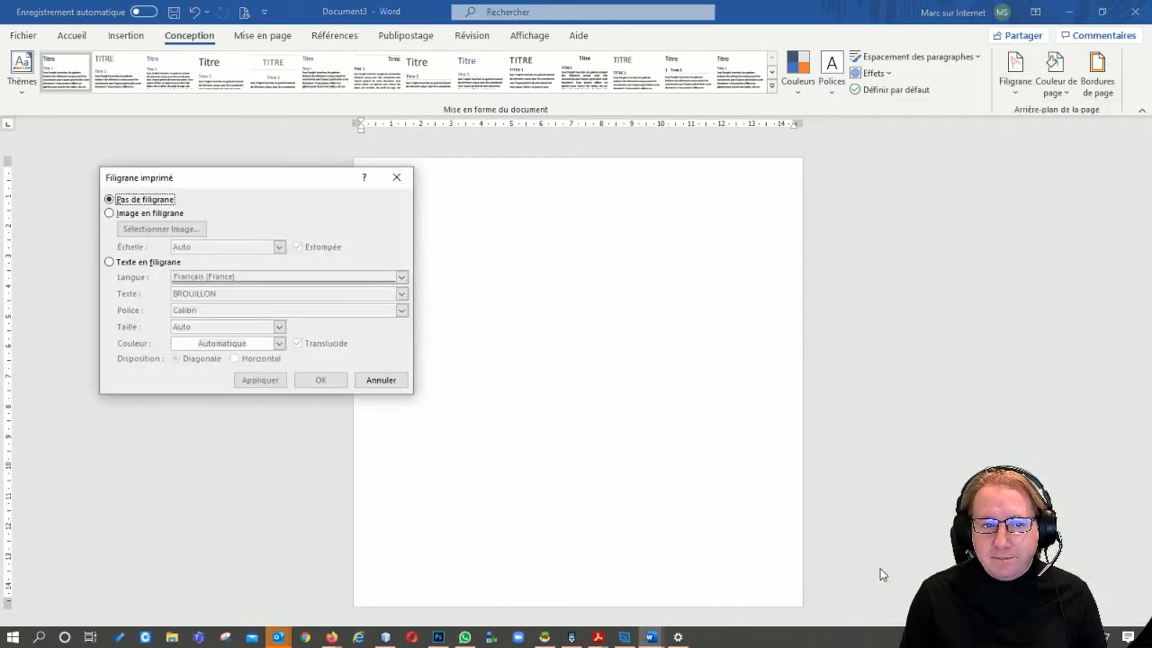
{"action": "left_click", "coordinate": [110, 214]}
{"action": "left_click", "coordinate": [156, 230]}
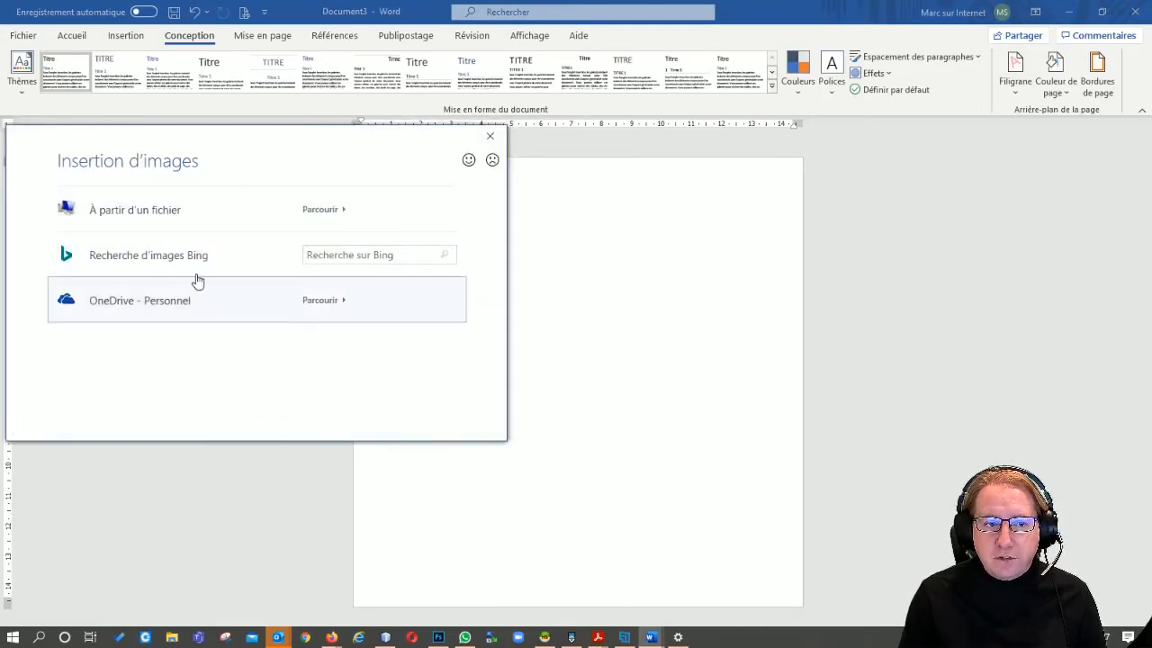
{"action": "left_click", "coordinate": [183, 209]}
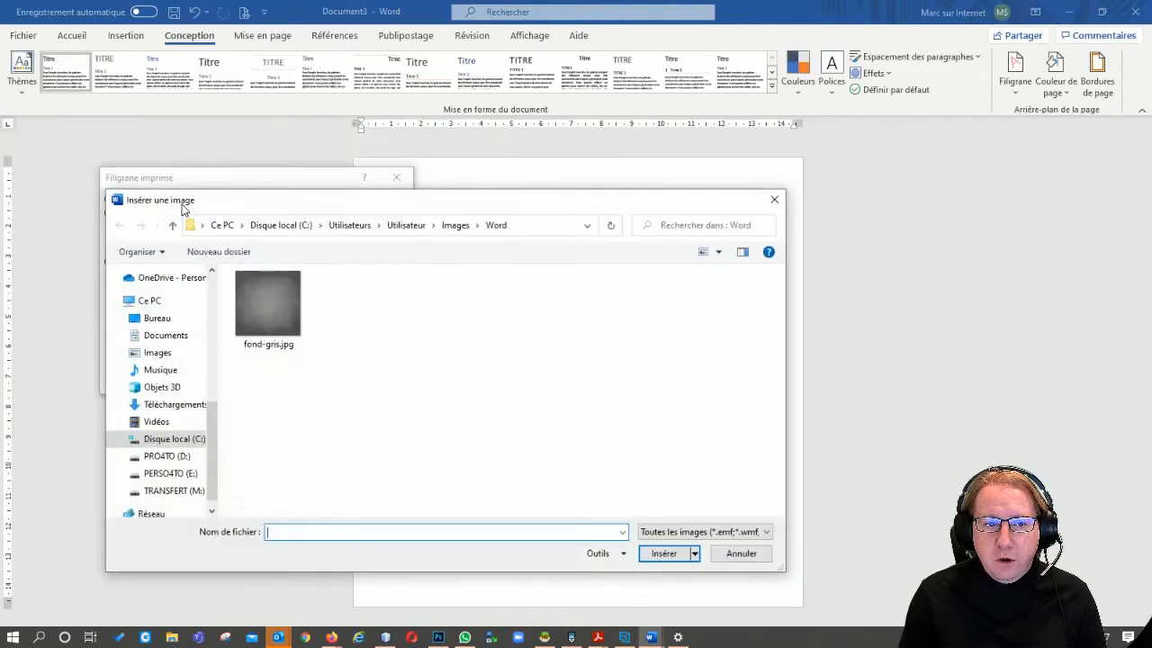
{"action": "left_click", "coordinate": [237, 290]}
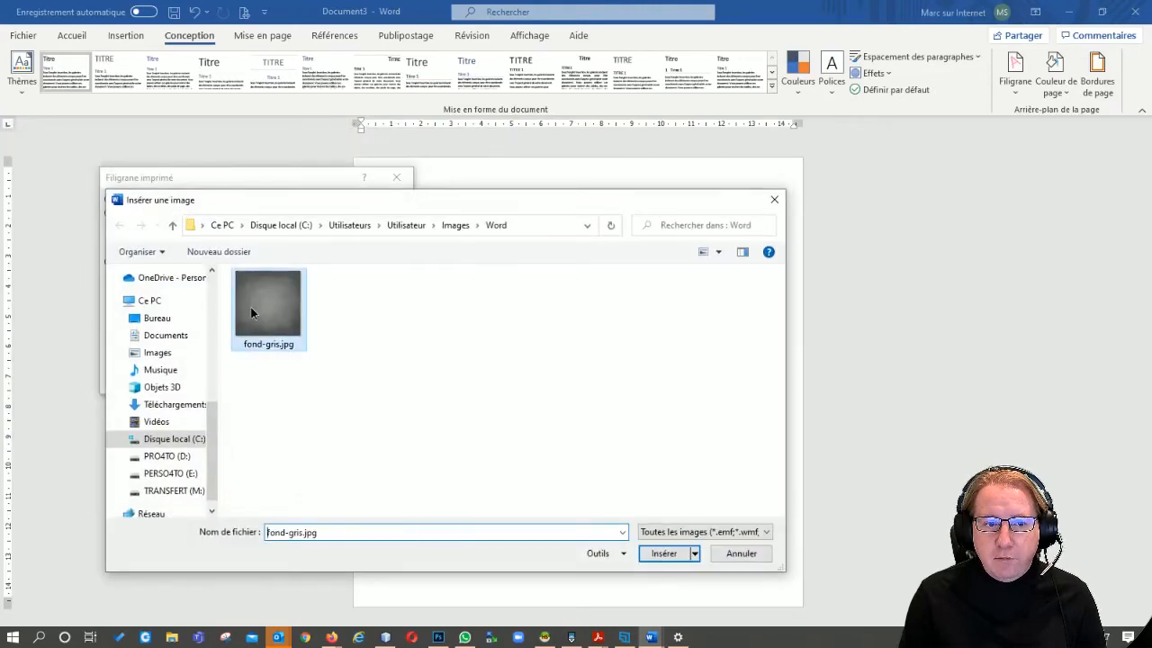
{"action": "left_click", "coordinate": [664, 553]}
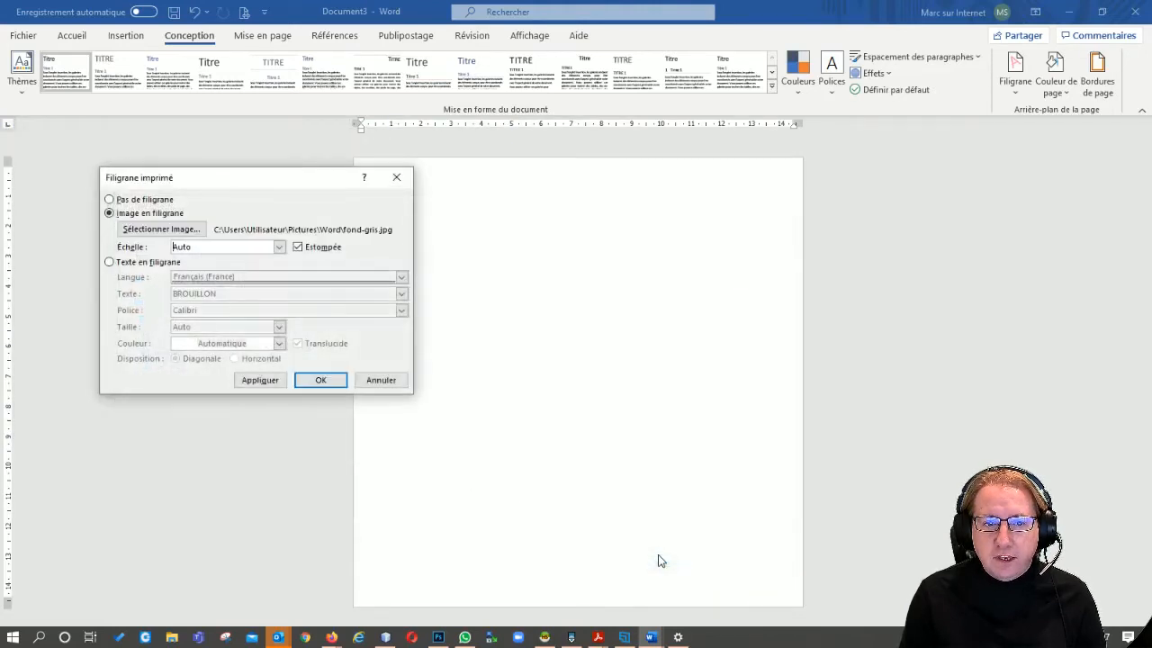
Step: Keep the watermark picture's scale on Auto, turn off its washout effect (Estompée), and apply it to the page
{"action": "left_click", "coordinate": [226, 246]}
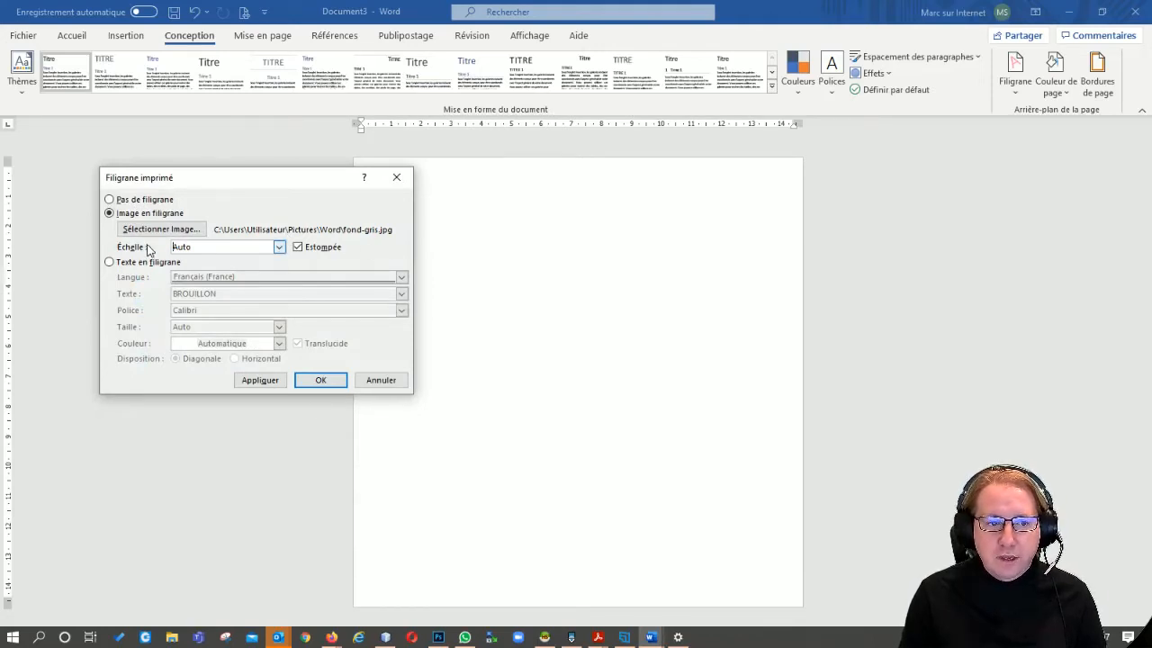
{"action": "left_click", "coordinate": [297, 249]}
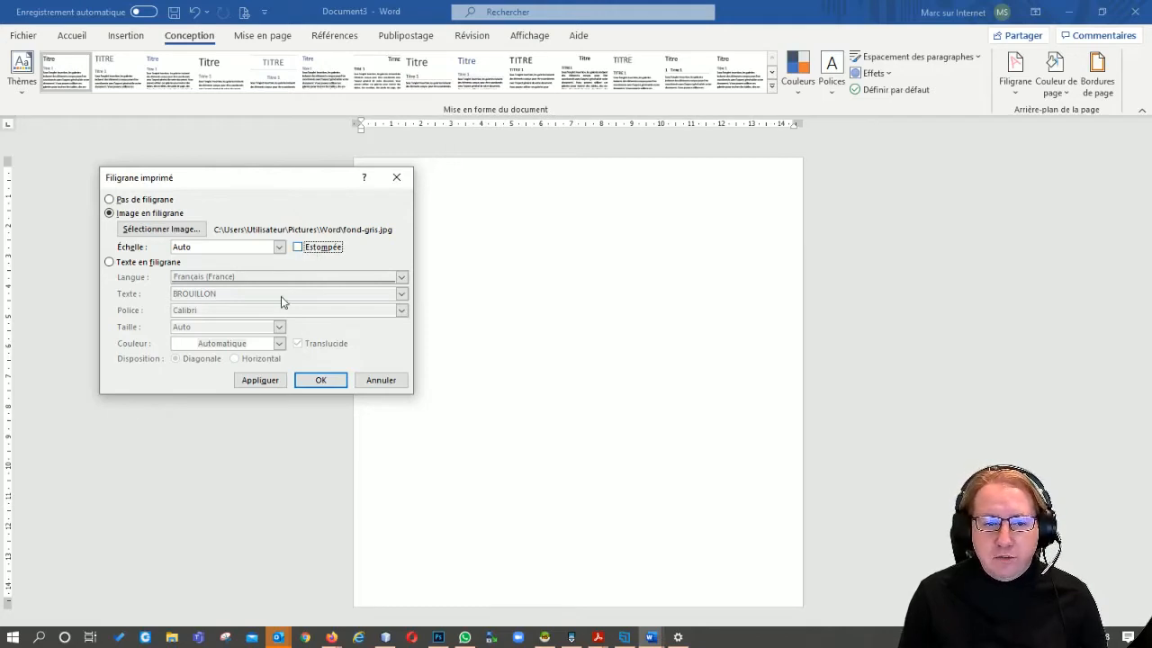
{"action": "left_click", "coordinate": [320, 381]}
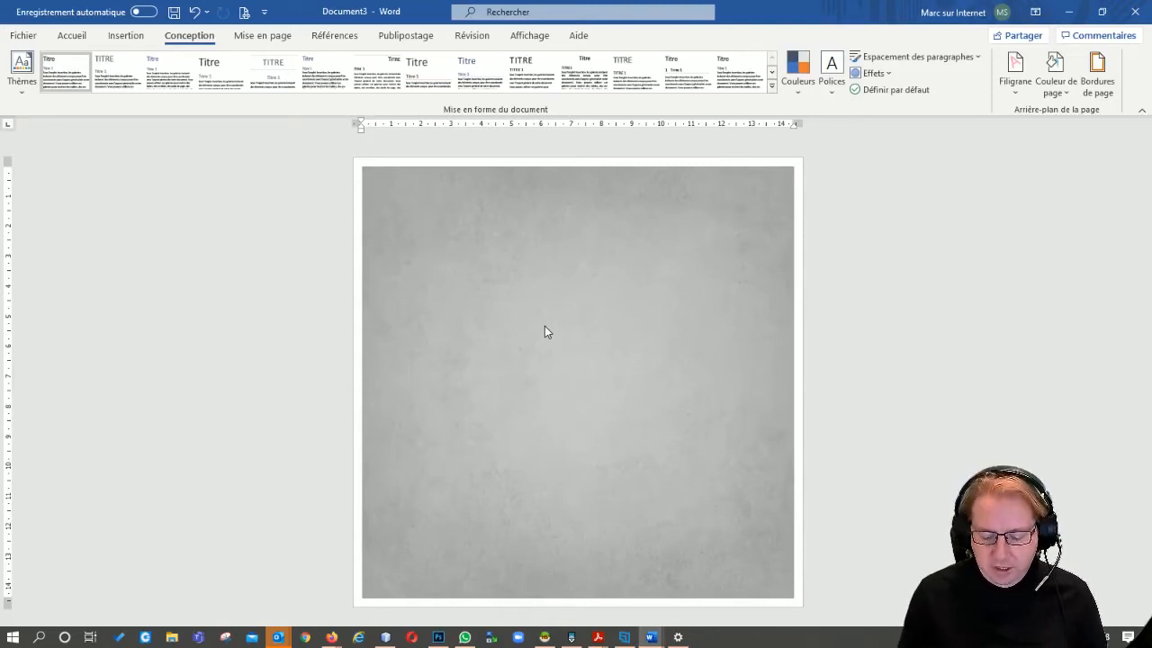
Step: Enter 2021 as body text on the page and centre it horizontally
{"action": "type", "text": "2021"}
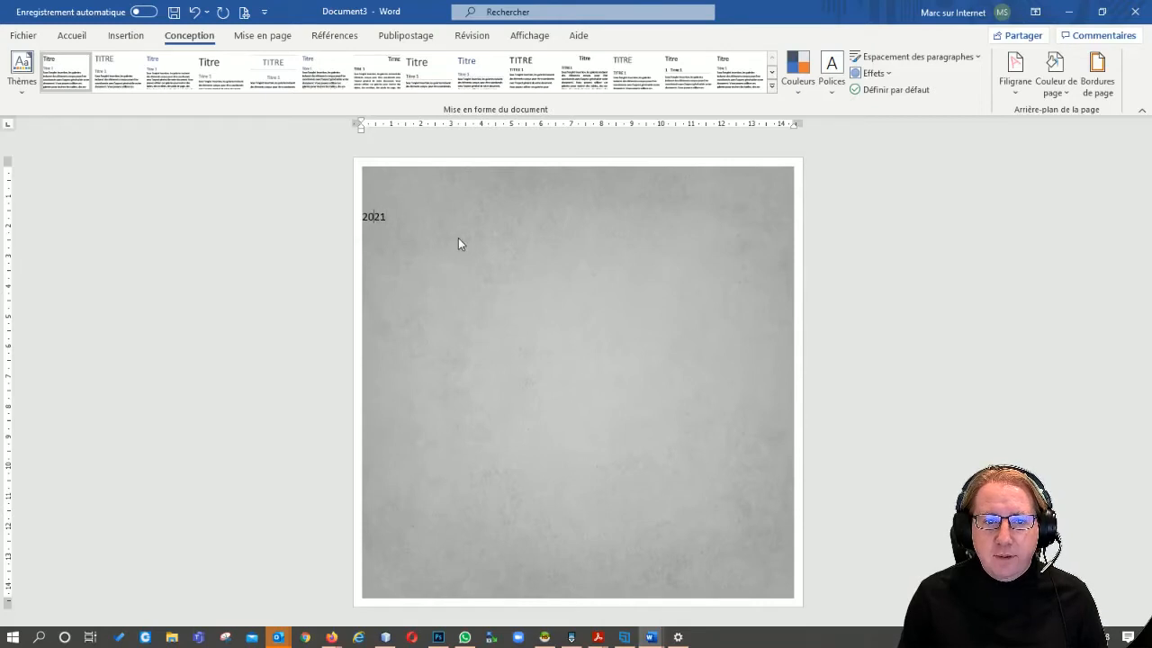
{"action": "left_click", "coordinate": [74, 38]}
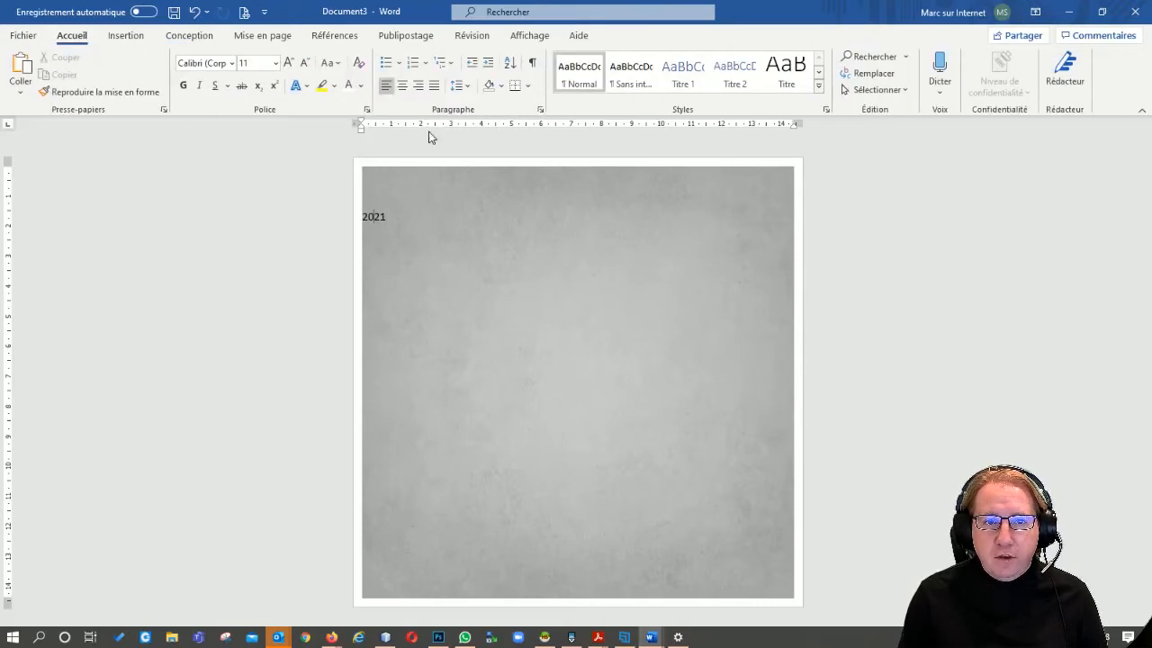
{"action": "left_click", "coordinate": [403, 85]}
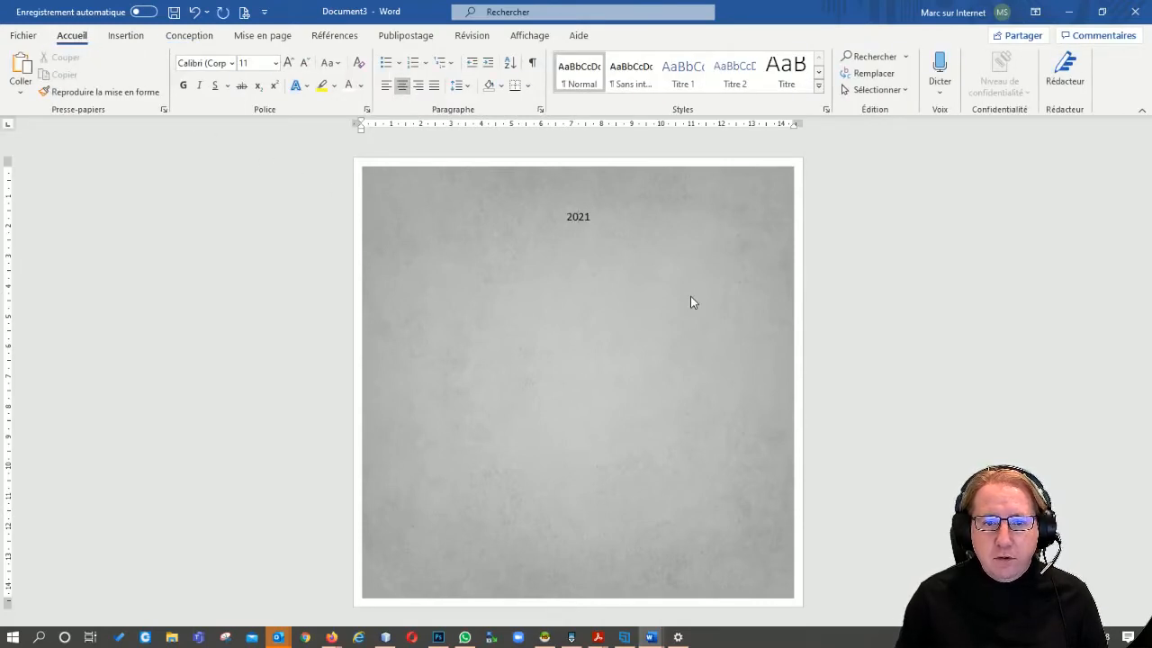
Step: Move the 2021 text down to the middle of the page by adding blank lines above it
{"action": "key", "text": "Home"}
{"action": "key", "text": "Return"}
{"action": "key", "text": "Return"}
{"action": "key", "text": "Return"}
{"action": "key", "text": "Return"}
{"action": "key", "text": "Return"}
{"action": "key", "text": "Return"}
{"action": "key", "text": "Return"}
{"action": "key", "text": "Return"}
{"action": "key", "text": "Return"}
{"action": "key", "text": "Return"}
{"action": "key", "text": "Return"}
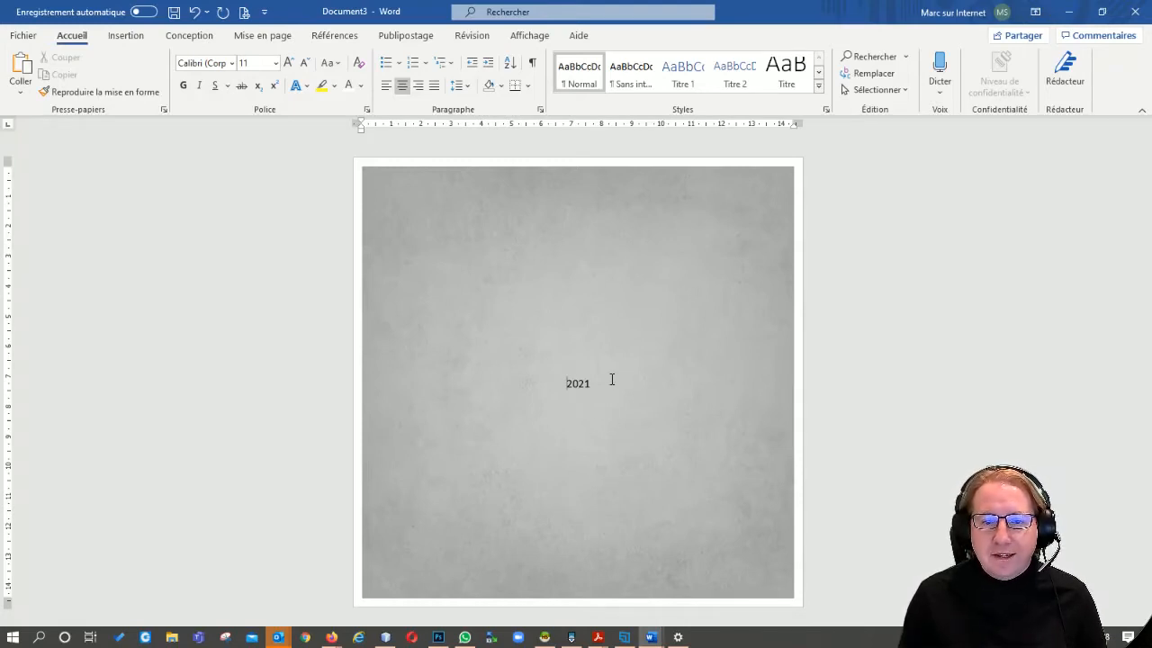
Step: Delete the 2021 body text together with the blank lines above it
{"action": "left_click_drag", "start_coordinate": [611, 379], "coordinate": [396, 234]}
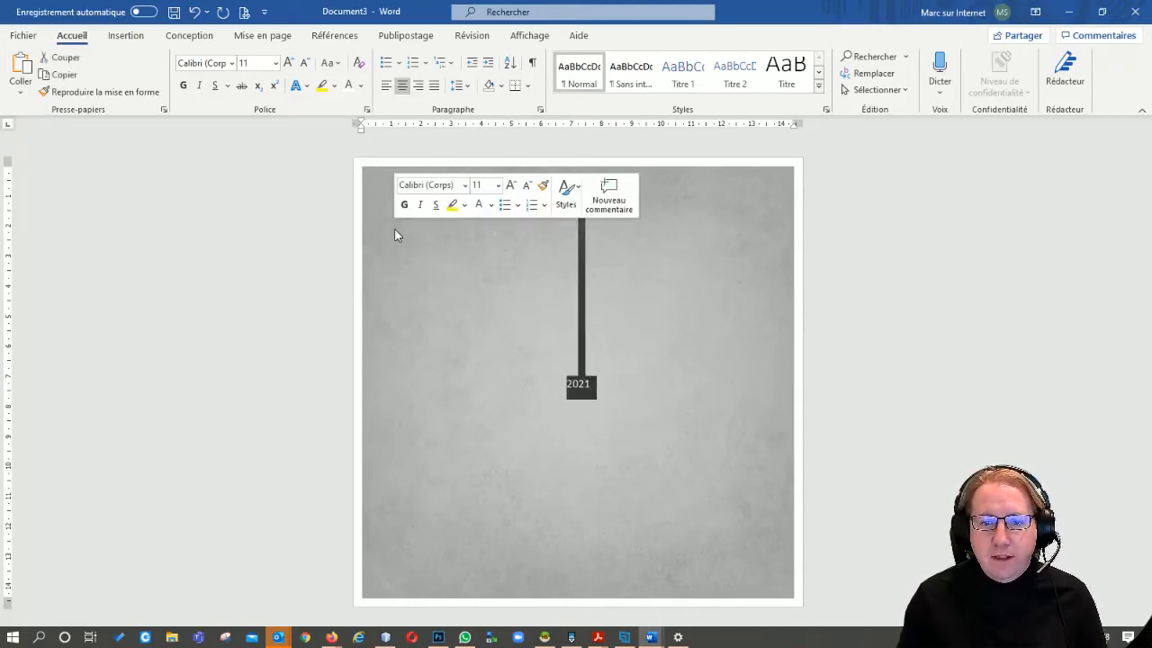
{"action": "key", "text": "Delete"}
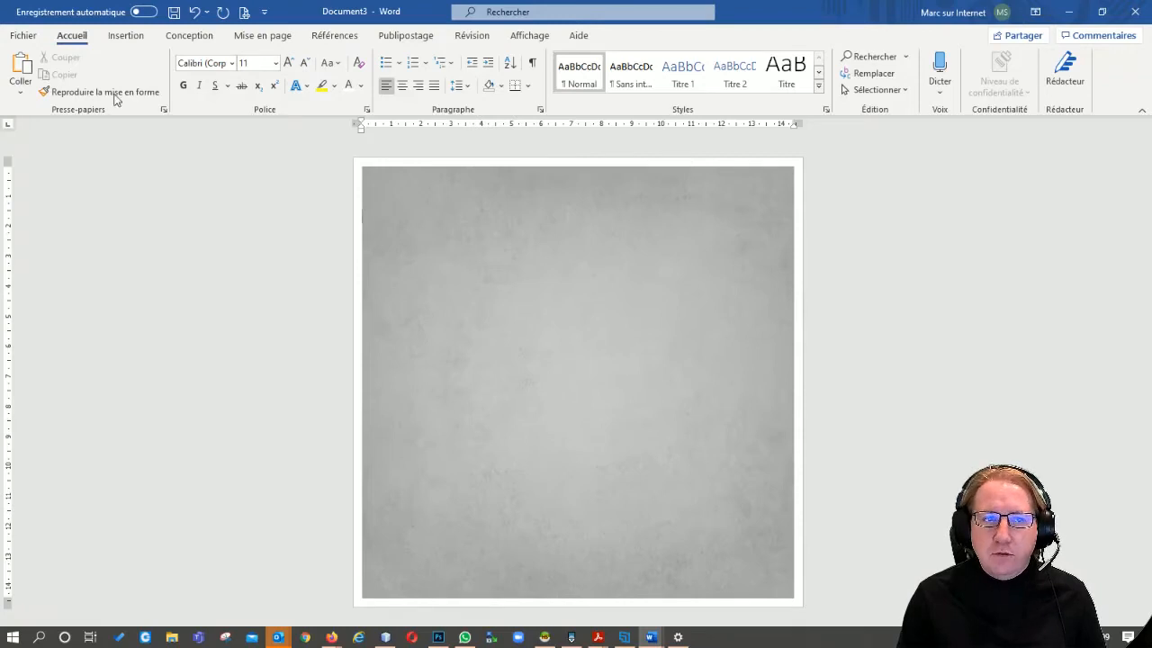
Step: Insert a simple text box, replace its placeholder text with 2021, and leave the box selected
{"action": "left_click", "coordinate": [125, 35]}
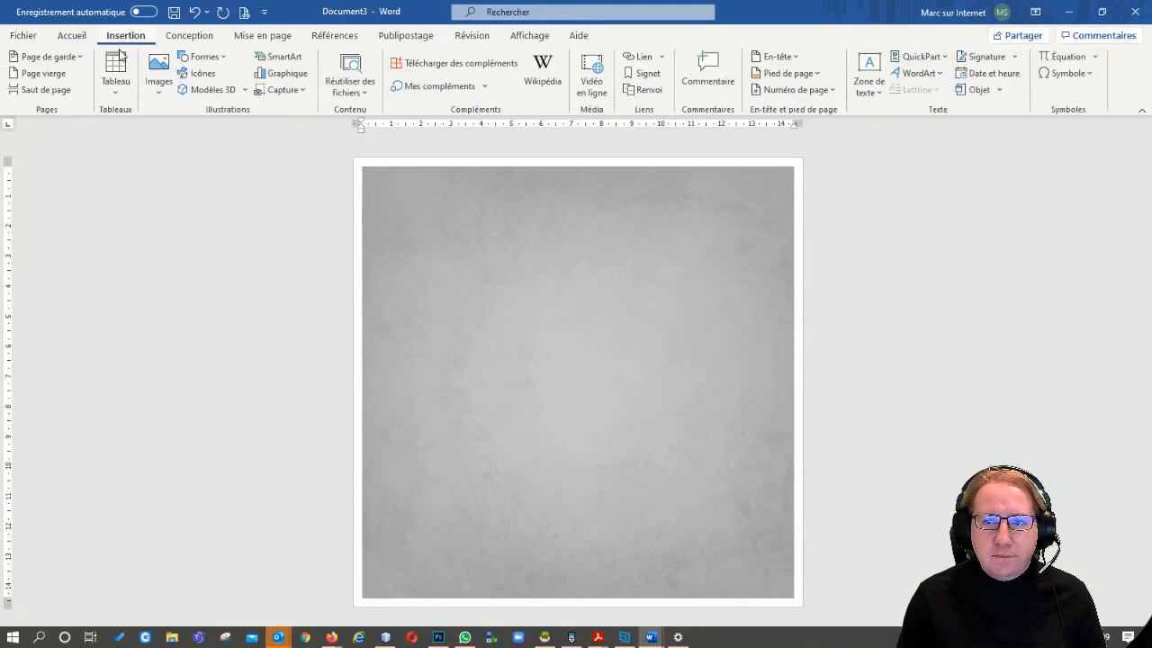
{"action": "left_click", "coordinate": [869, 68]}
{"action": "left_click", "coordinate": [862, 173]}
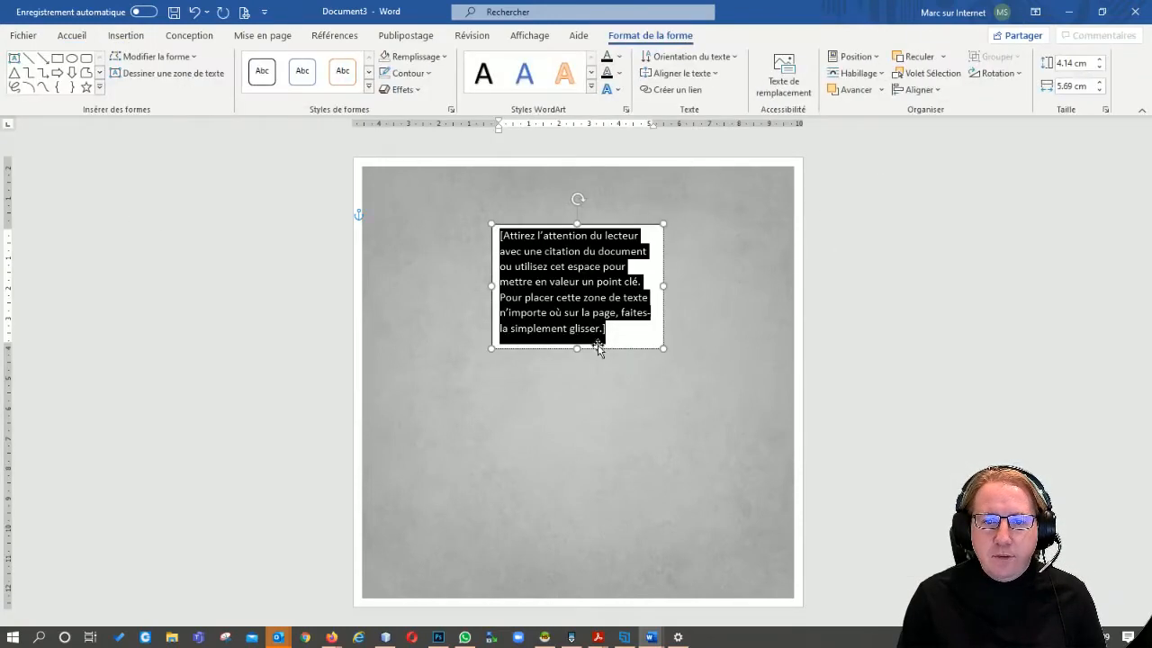
{"action": "type", "text": "2021"}
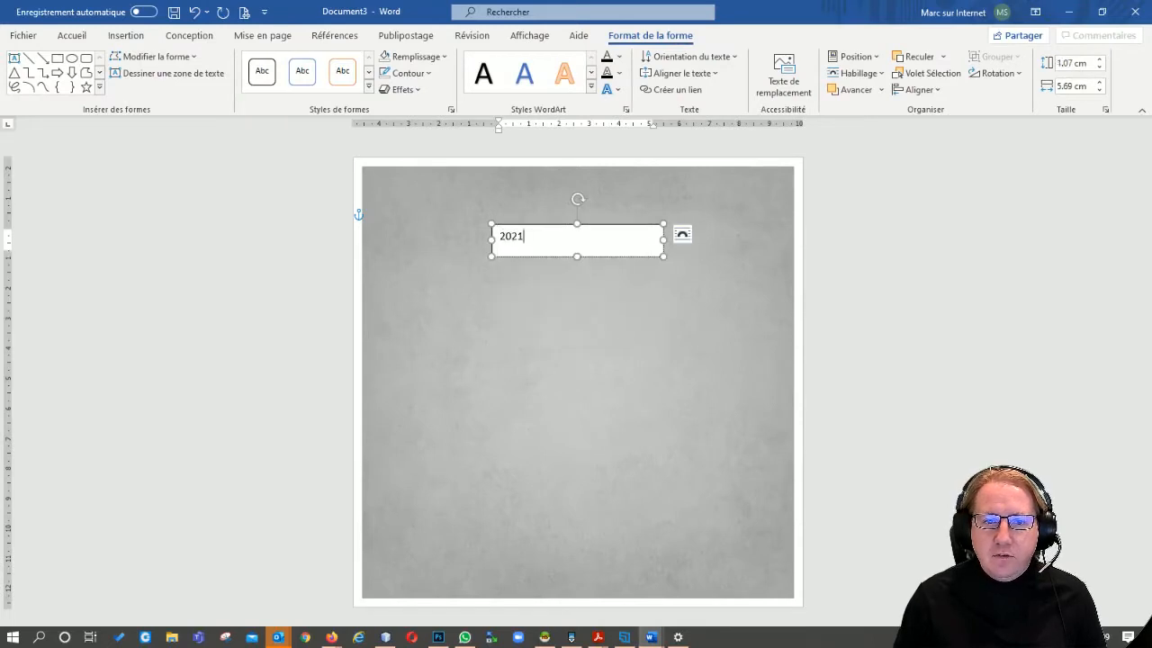
{"action": "left_click", "coordinate": [619, 351]}
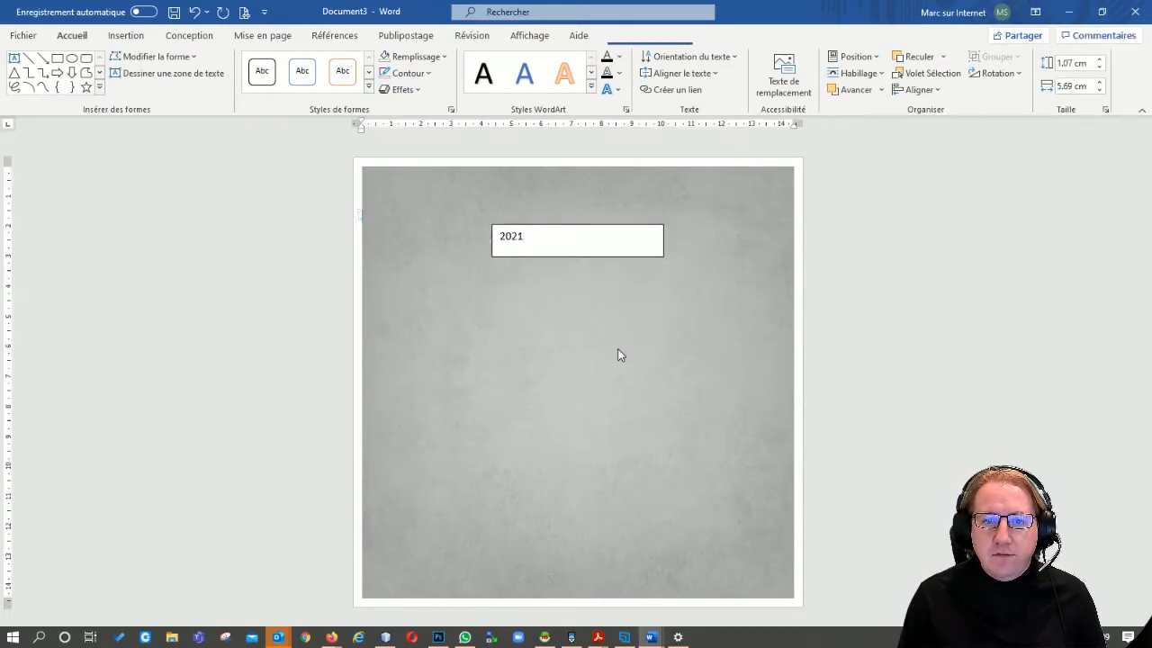
{"action": "left_click", "coordinate": [544, 257]}
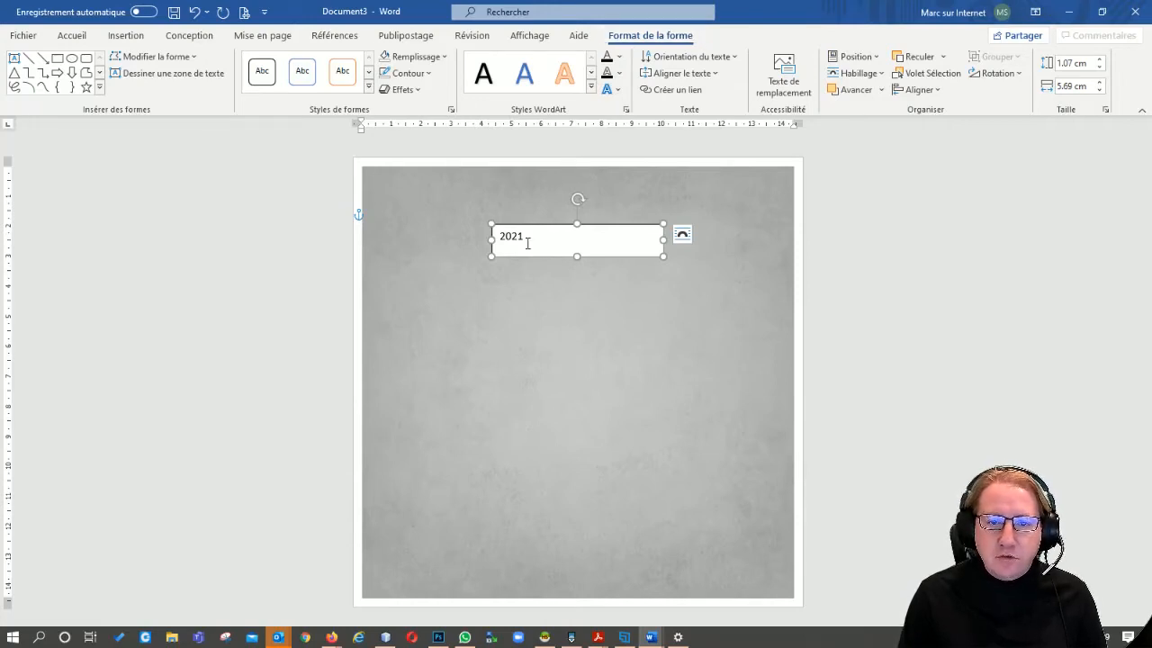
Step: Remove the 2021 text box's fill and outline, and narrow the box to about 1.75 cm wide
{"action": "left_click", "coordinate": [431, 61]}
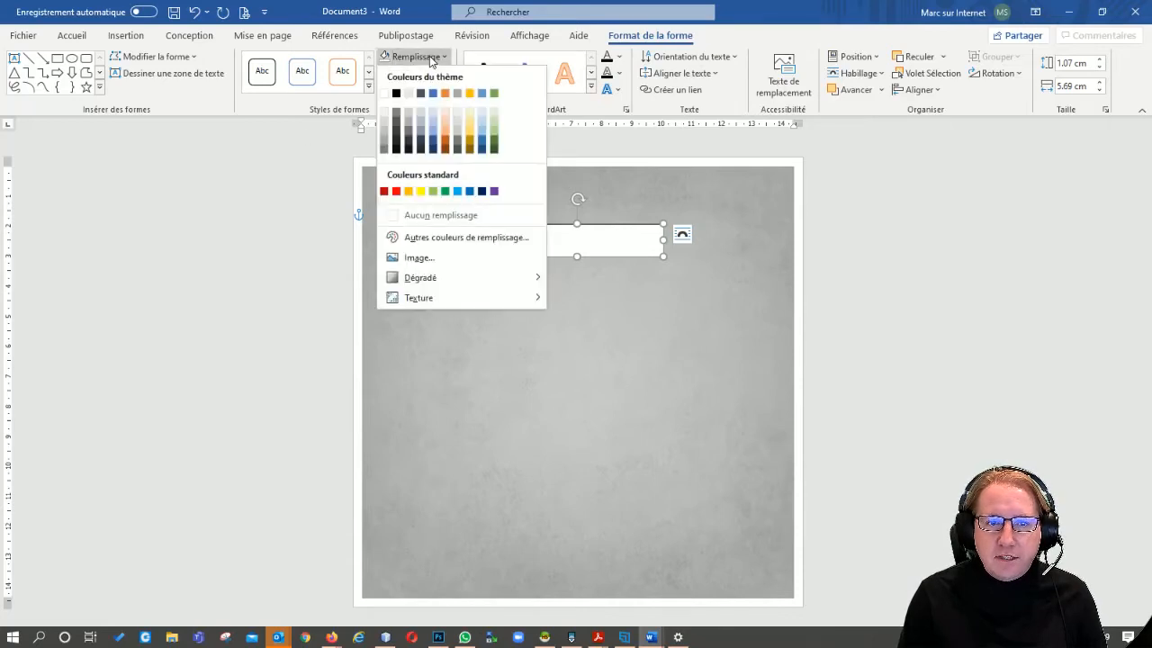
{"action": "left_click", "coordinate": [416, 216]}
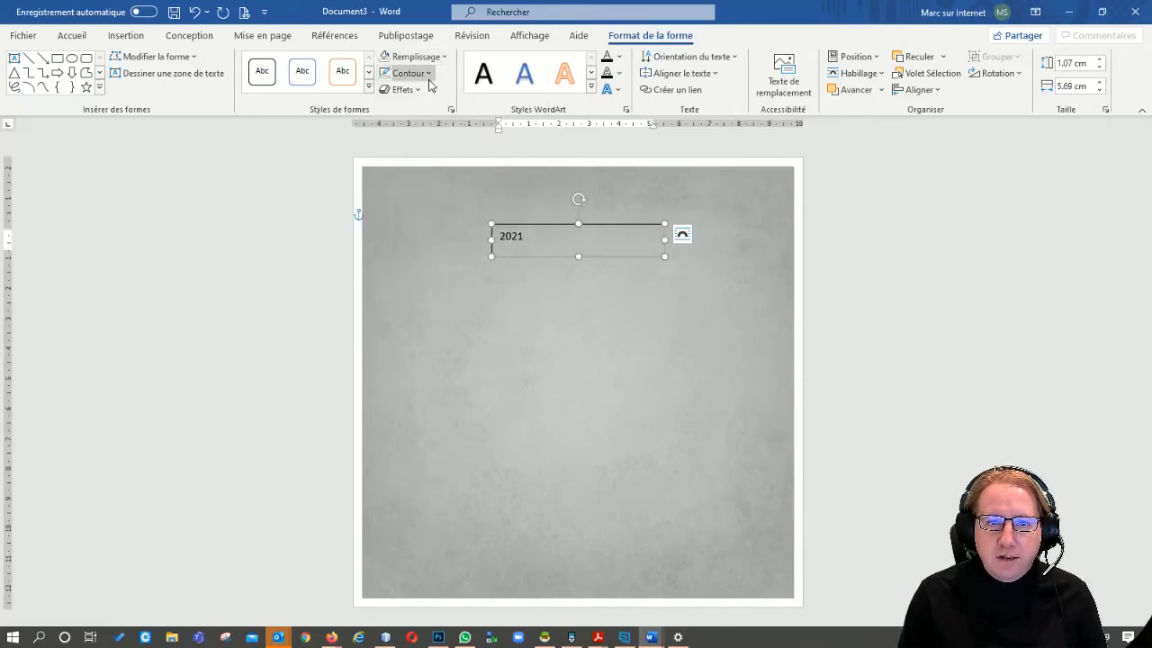
{"action": "left_click", "coordinate": [429, 75]}
{"action": "left_click", "coordinate": [429, 232]}
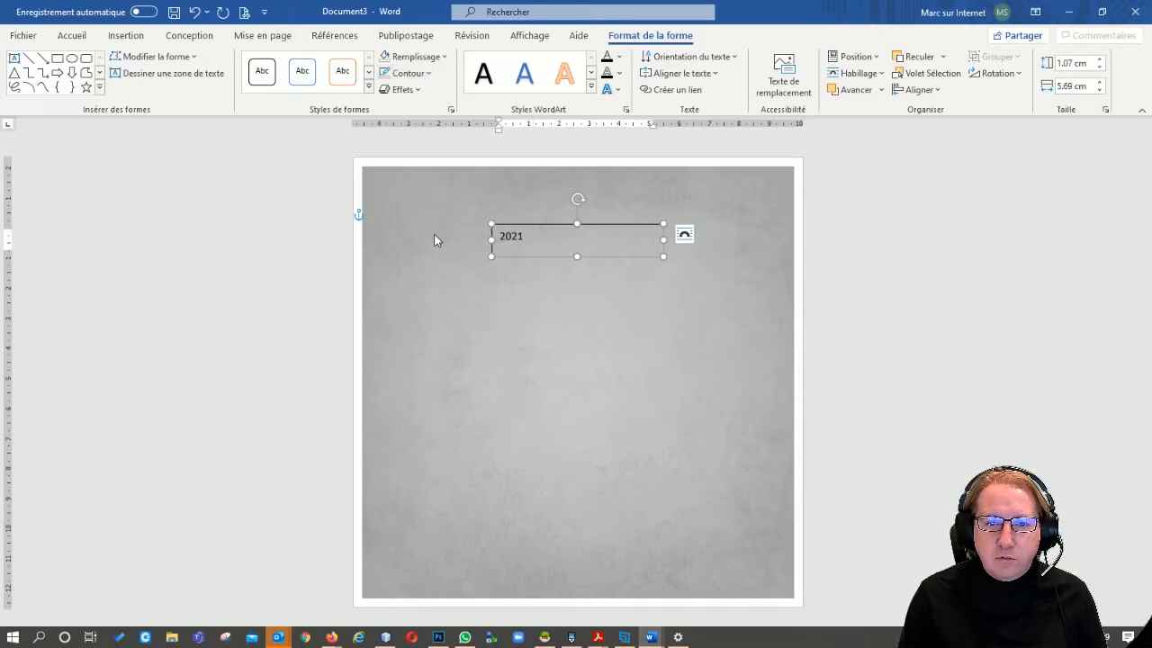
{"action": "left_click_drag", "start_coordinate": [664, 240], "coordinate": [544, 239]}
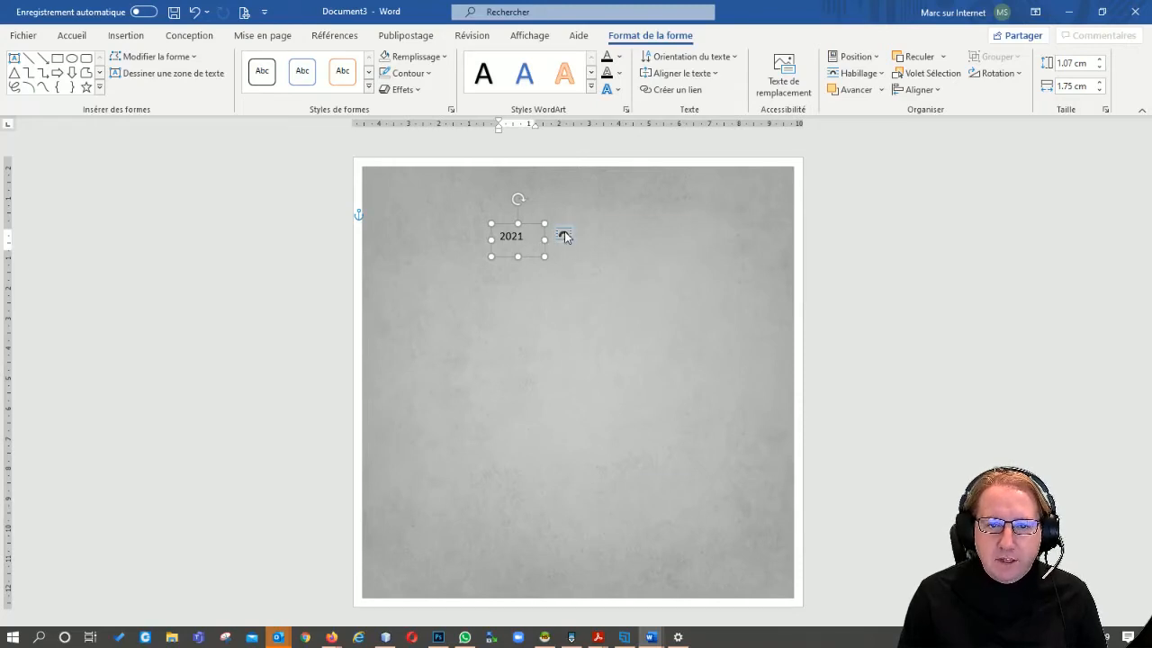
Step: Set the 2021 text box's layout to in front of text and move it to the centre of the page
{"action": "left_click", "coordinate": [563, 235]}
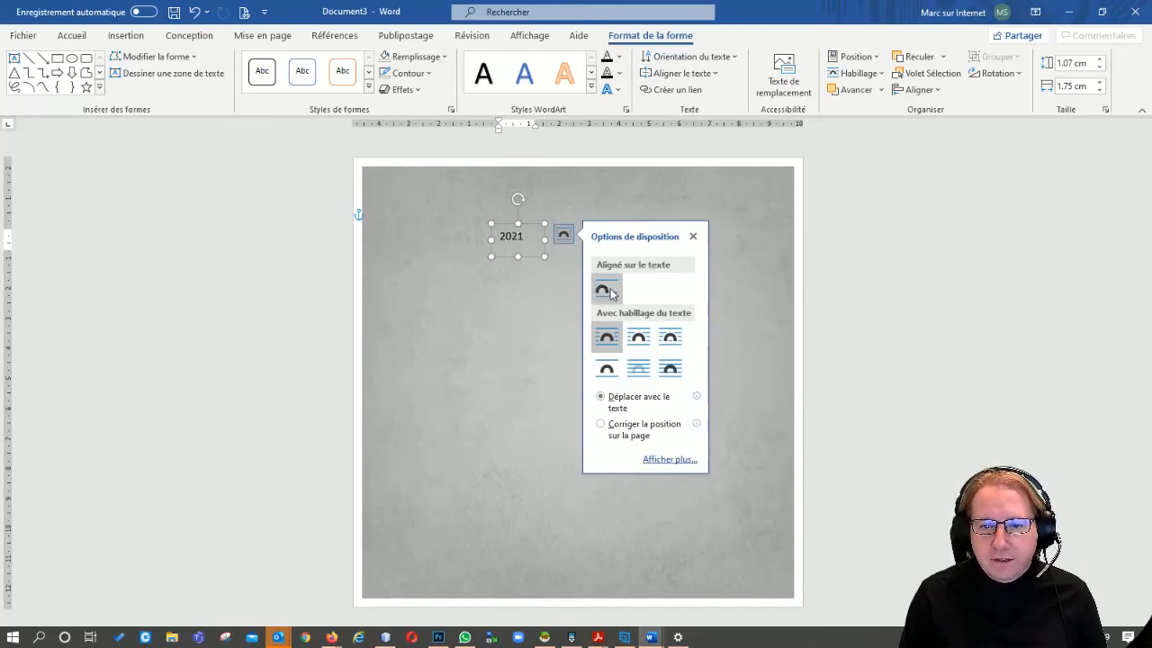
{"action": "left_click", "coordinate": [671, 371]}
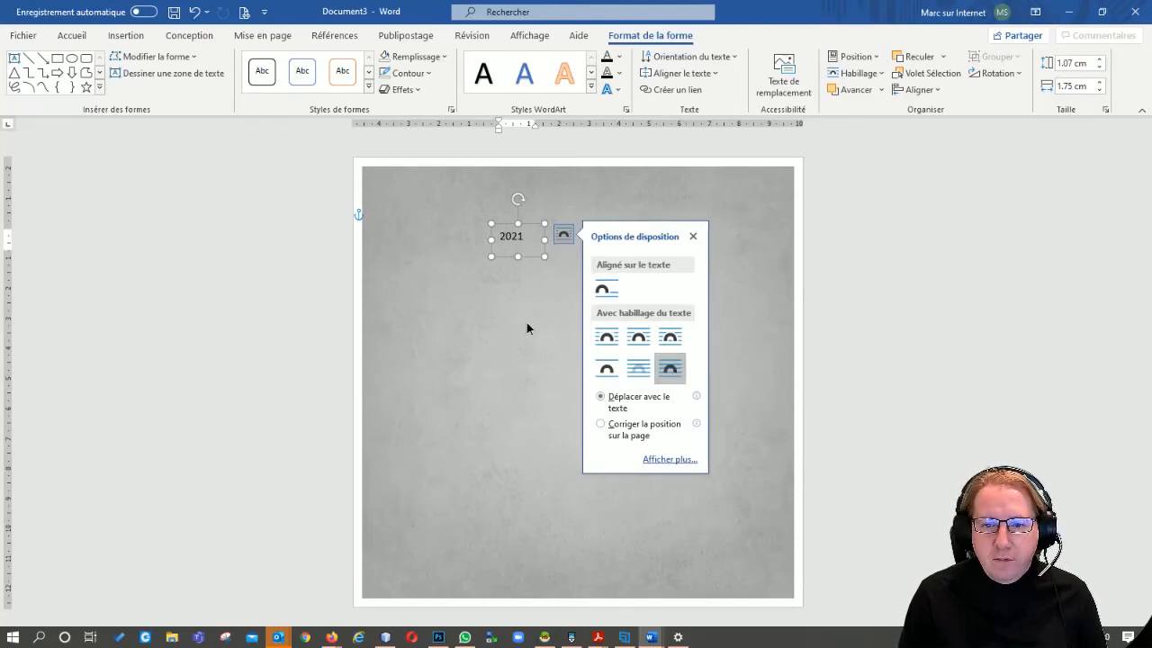
{"action": "left_click", "coordinate": [527, 328]}
{"action": "left_click", "coordinate": [522, 255]}
{"action": "left_click_drag", "start_coordinate": [529, 257], "coordinate": [550, 361]}
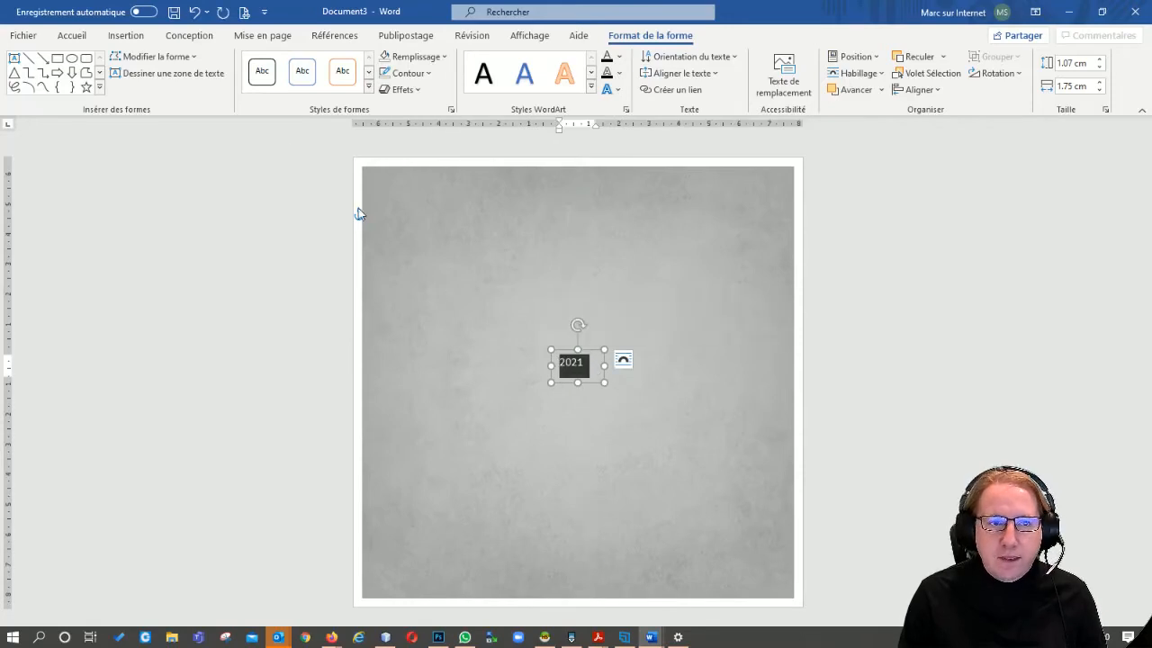
Step: Set the 2021 text to 72 pt and enlarge its box to fit the number on one line, centred on the page
{"action": "left_click", "coordinate": [72, 35]}
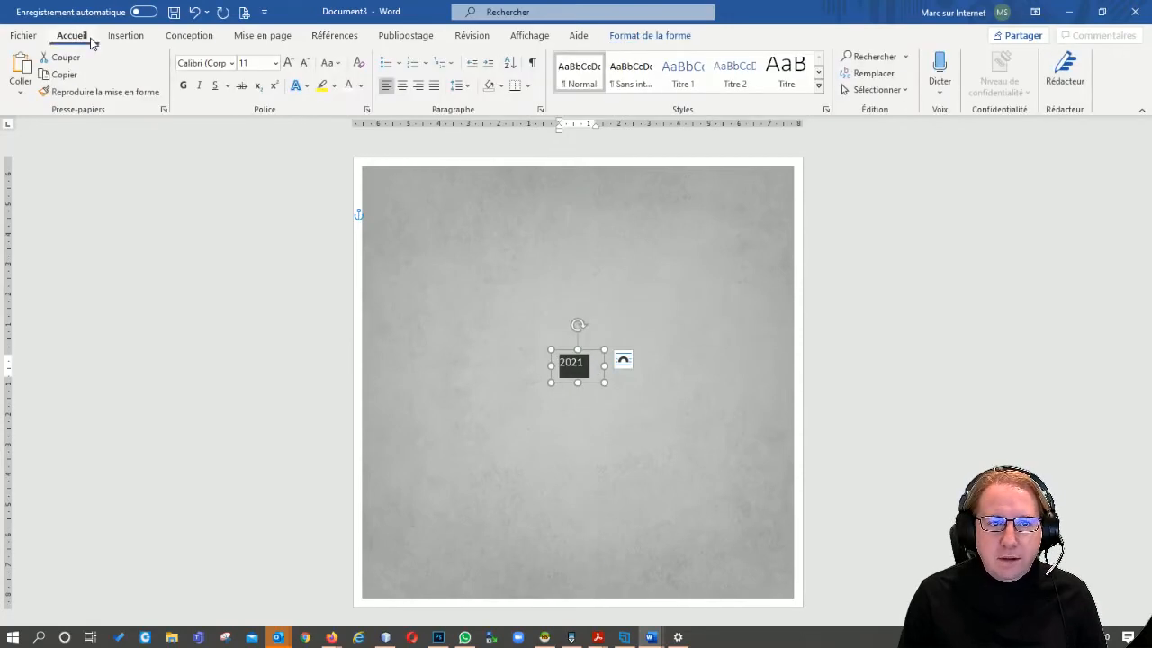
{"action": "left_click", "coordinate": [275, 63]}
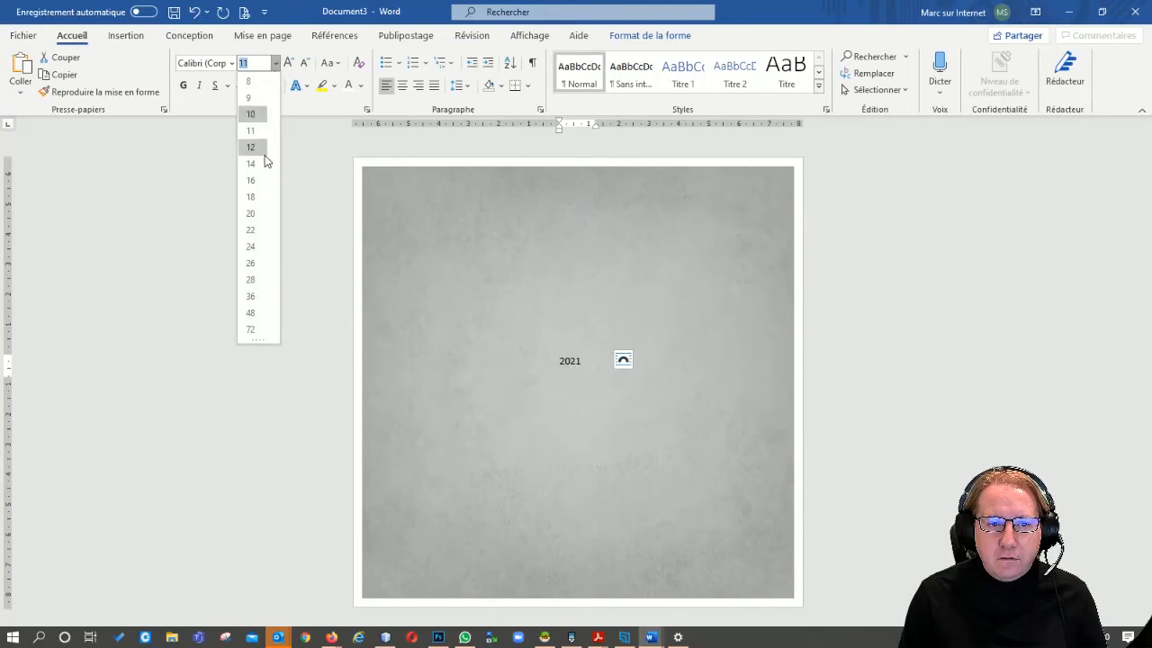
{"action": "left_click", "coordinate": [257, 331]}
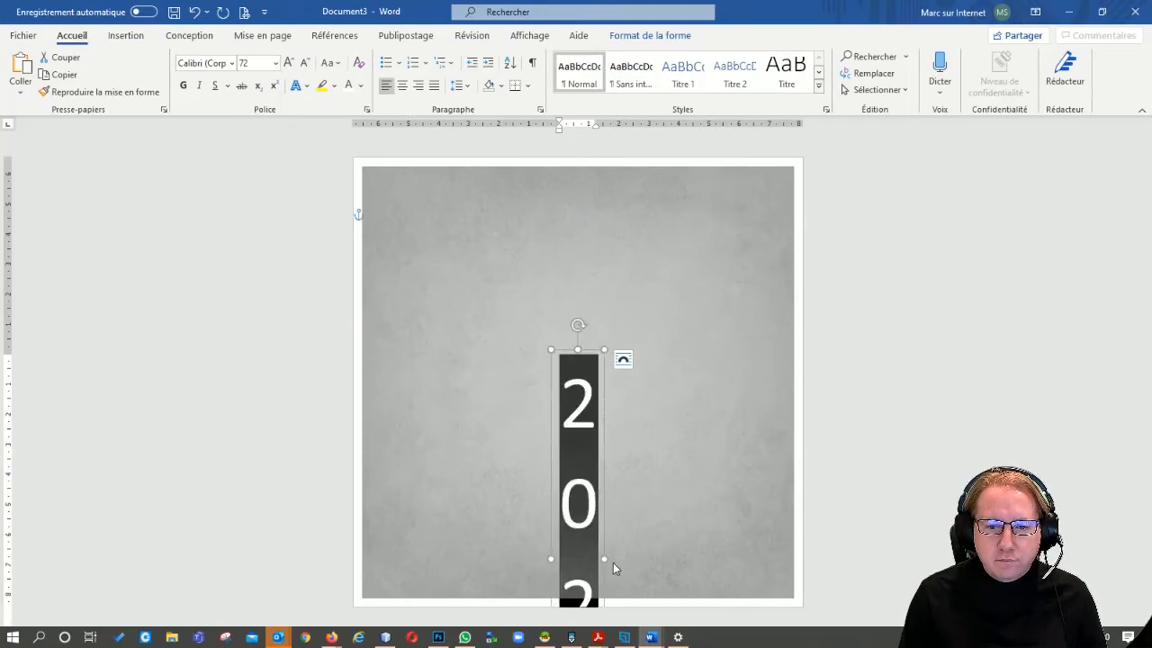
{"action": "left_click_drag", "start_coordinate": [613, 563], "coordinate": [739, 532]}
{"action": "left_click_drag", "start_coordinate": [698, 470], "coordinate": [619, 440]}
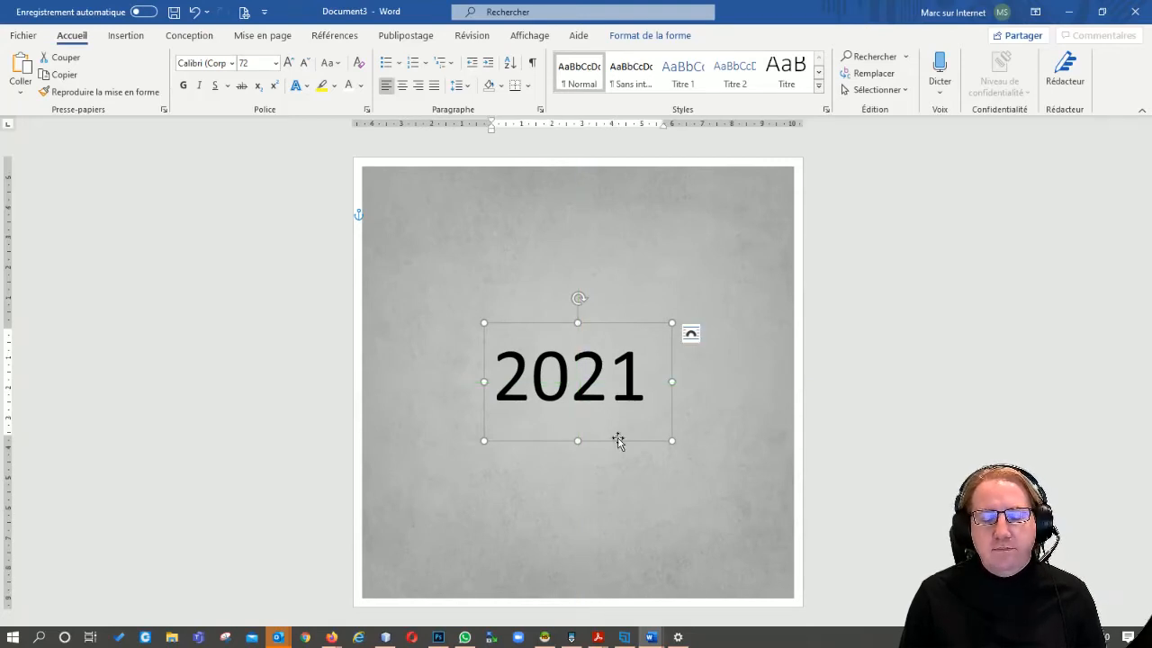
Step: Change the 2021 text's font to Brush Script MT and centre it within its box
{"action": "left_click_drag", "start_coordinate": [638, 396], "coordinate": [473, 366]}
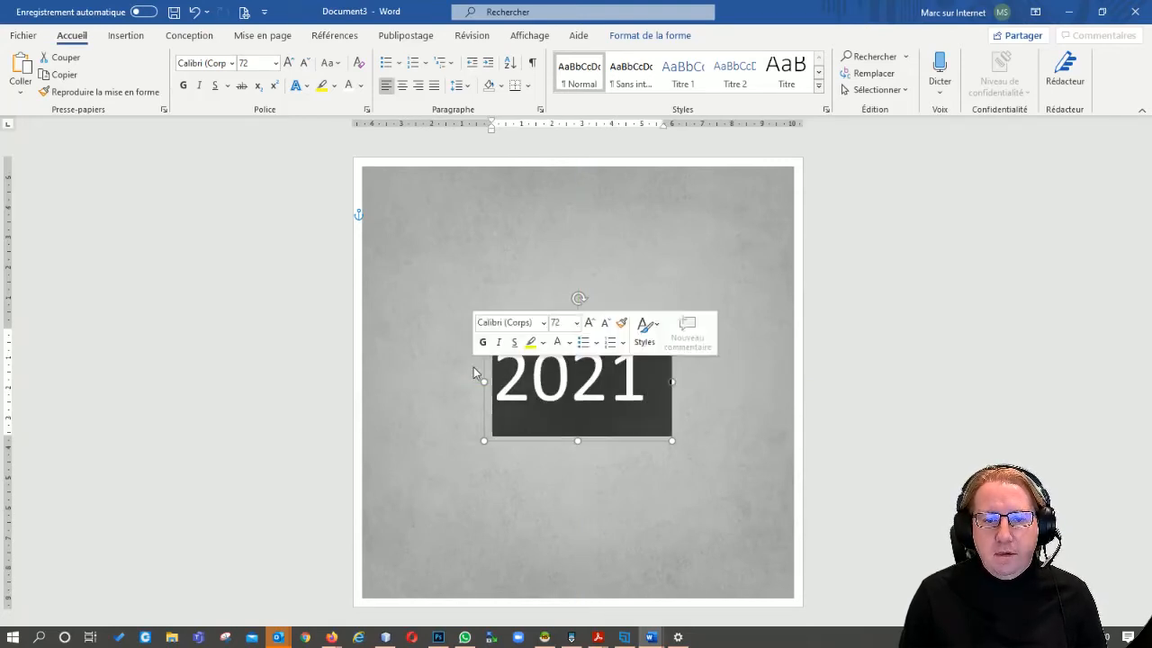
{"action": "left_click", "coordinate": [231, 63]}
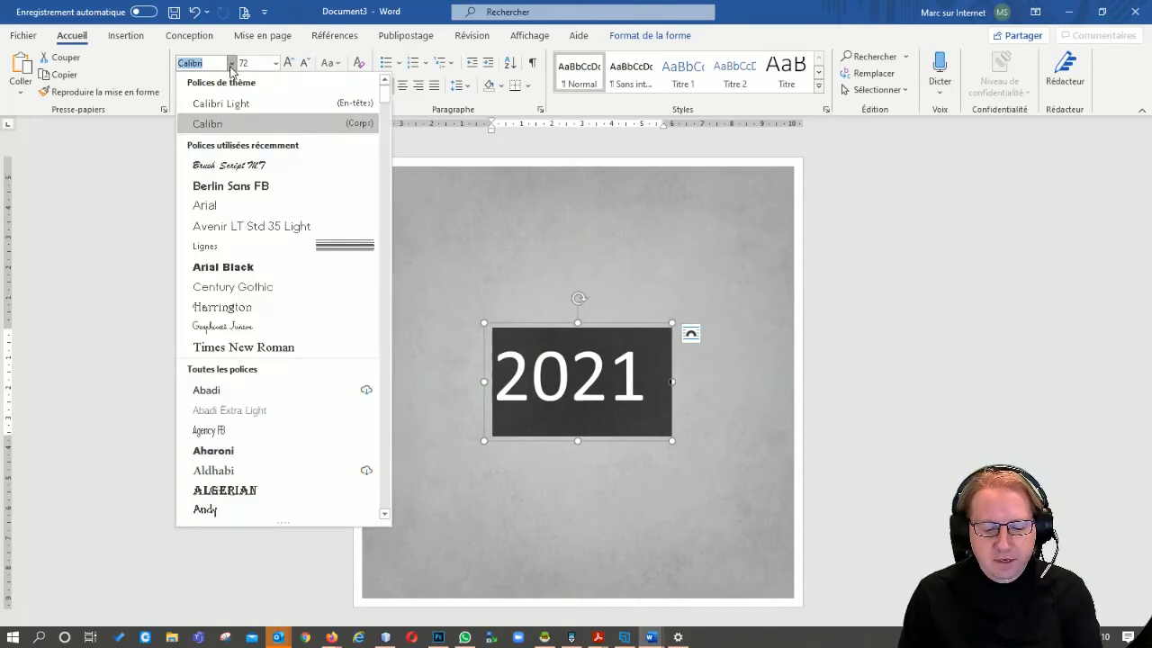
{"action": "left_click", "coordinate": [231, 164]}
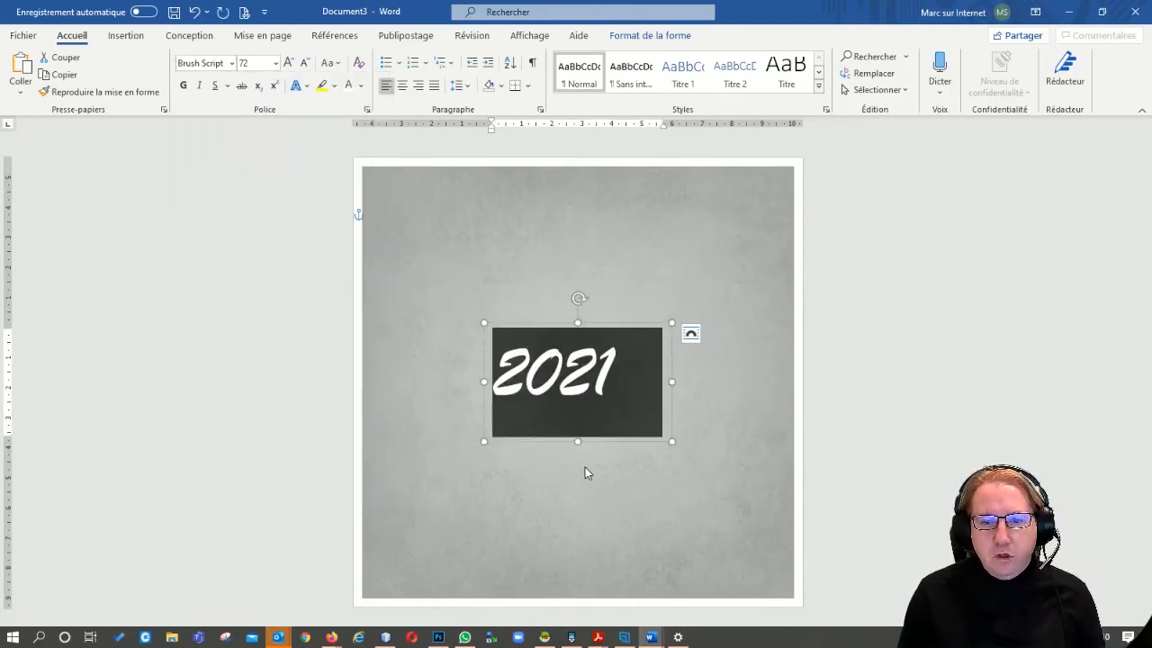
{"action": "left_click", "coordinate": [402, 85]}
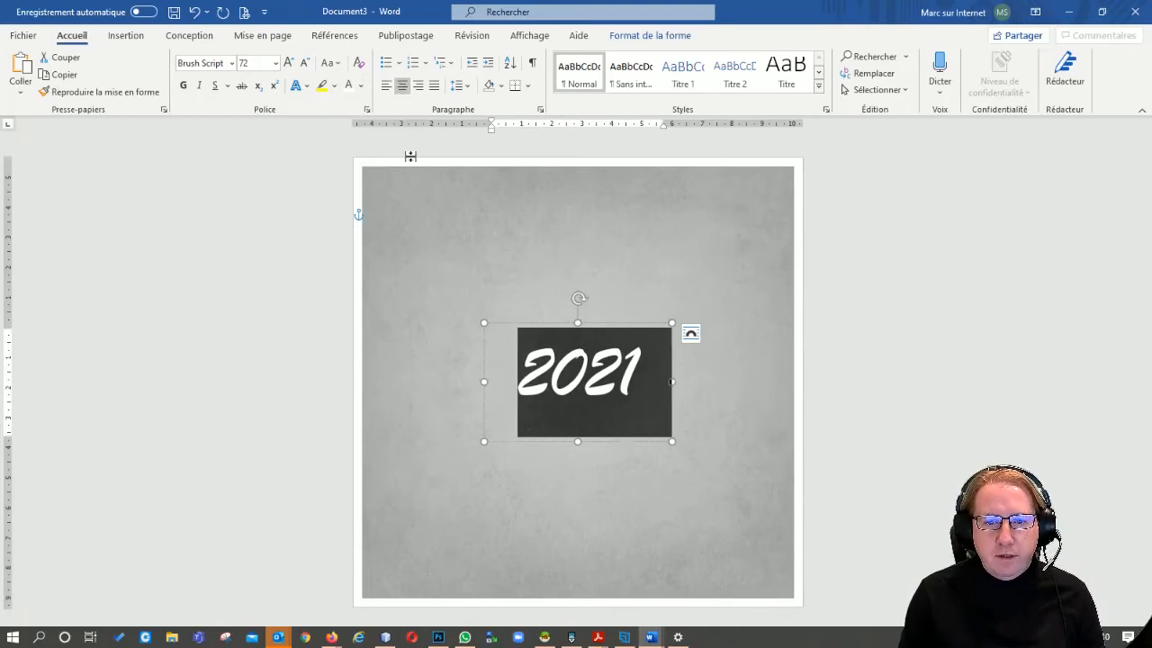
{"action": "left_click", "coordinate": [592, 504]}
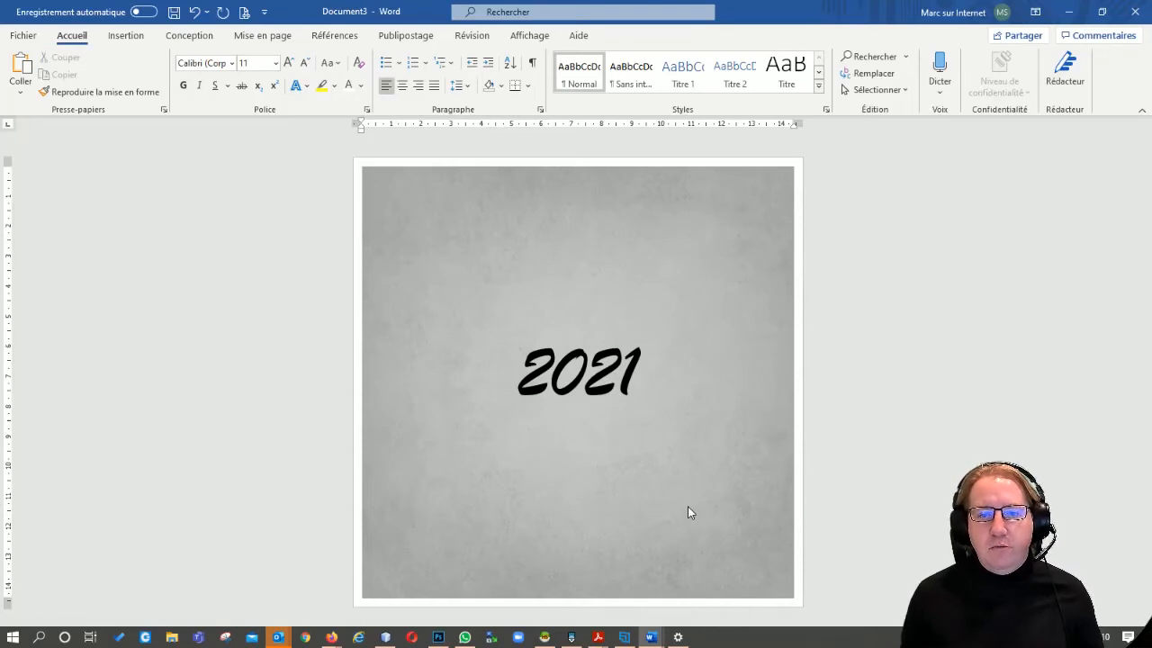
Step: Align the 2021 text box with the page's centre guides and reduce its height to fit closely below the number
{"action": "left_click", "coordinate": [612, 424]}
{"action": "mouse_move", "coordinate": [618, 444]}
{"action": "left_mouse_down"}
{"action": "mouse_move", "coordinate": [617, 416]}
{"action": "mouse_move", "coordinate": [617, 440]}
{"action": "mouse_move", "coordinate": [597, 440]}
{"action": "mouse_move", "coordinate": [624, 441]}
{"action": "left_mouse_up"}
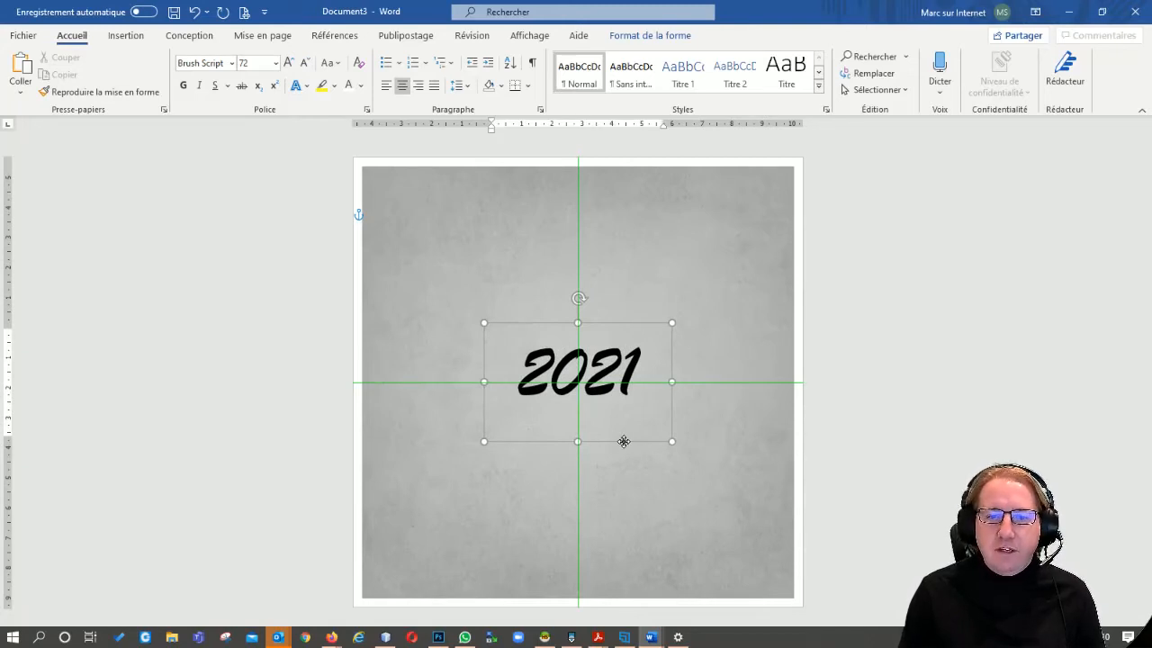
{"action": "left_click_drag", "start_coordinate": [623, 442], "coordinate": [579, 416]}
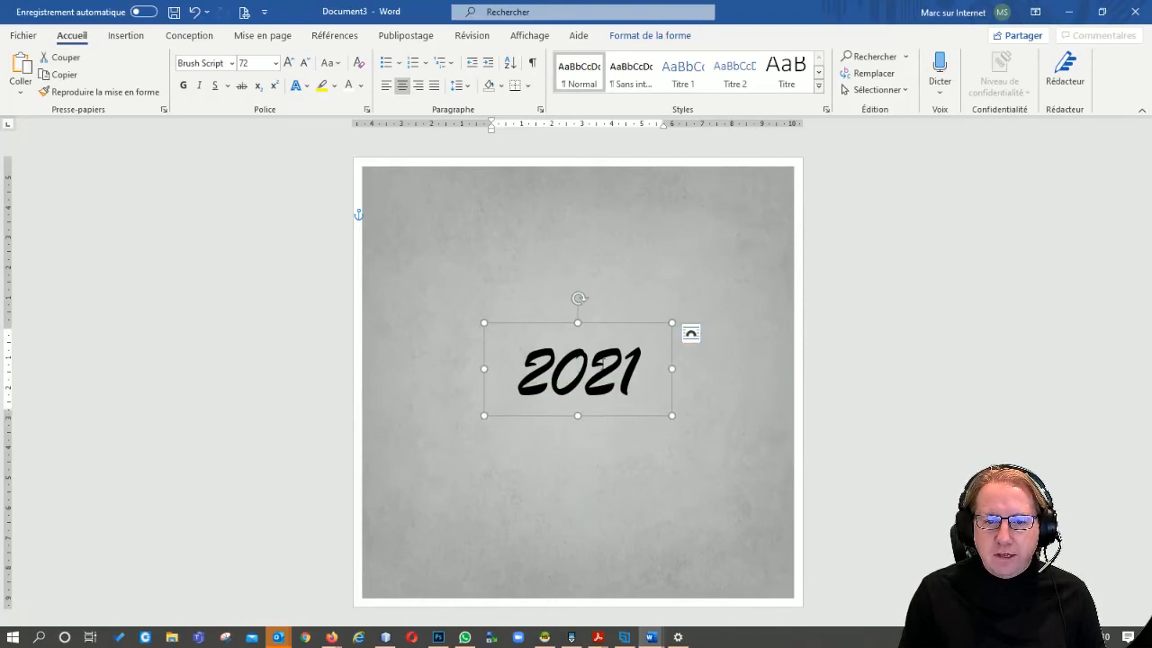
Step: Change the 2021 text colour to white and check the card in the print preview
{"action": "left_click_drag", "start_coordinate": [647, 372], "coordinate": [479, 369]}
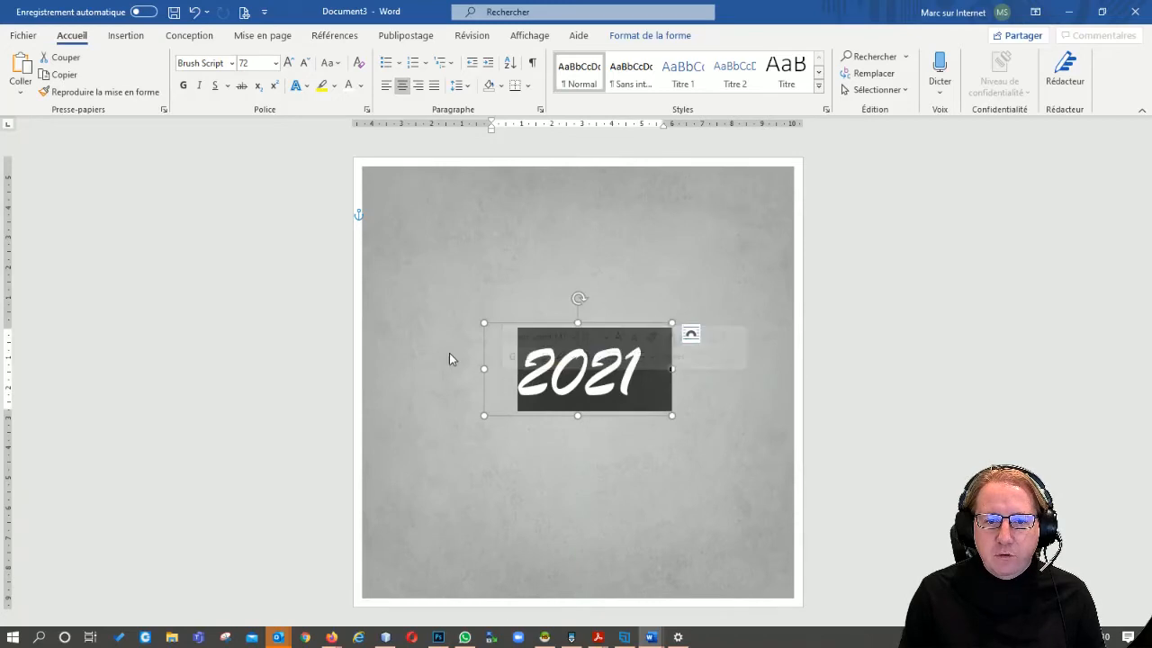
{"action": "left_click", "coordinate": [450, 356]}
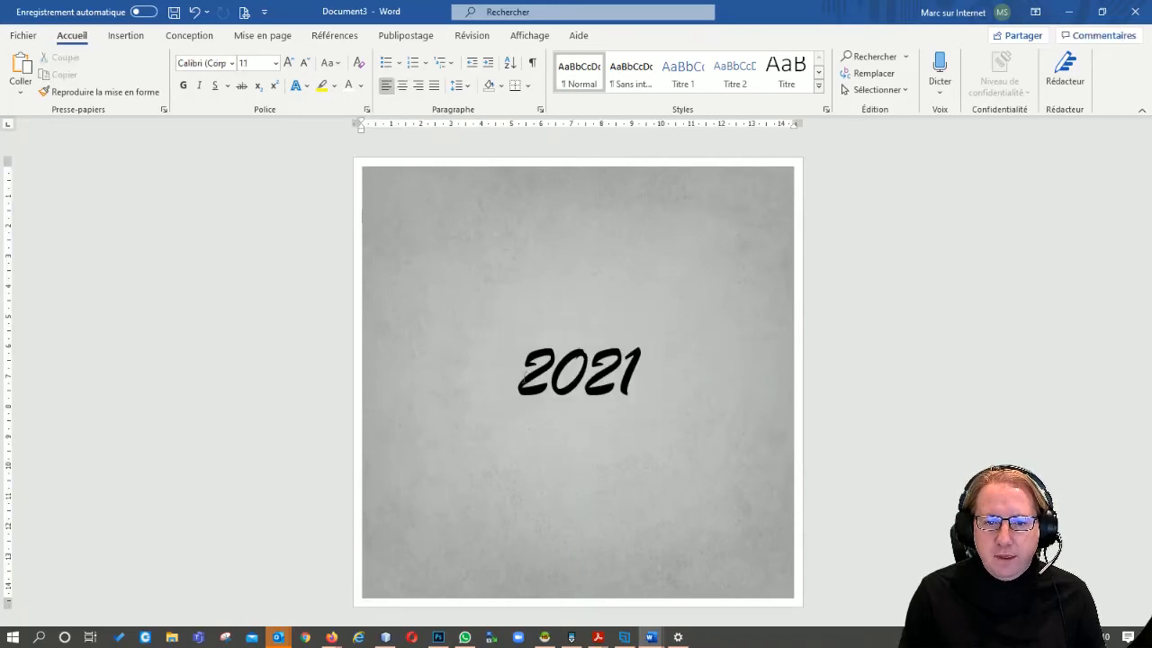
{"action": "left_click_drag", "start_coordinate": [519, 371], "coordinate": [641, 371]}
{"action": "left_click", "coordinate": [349, 85]}
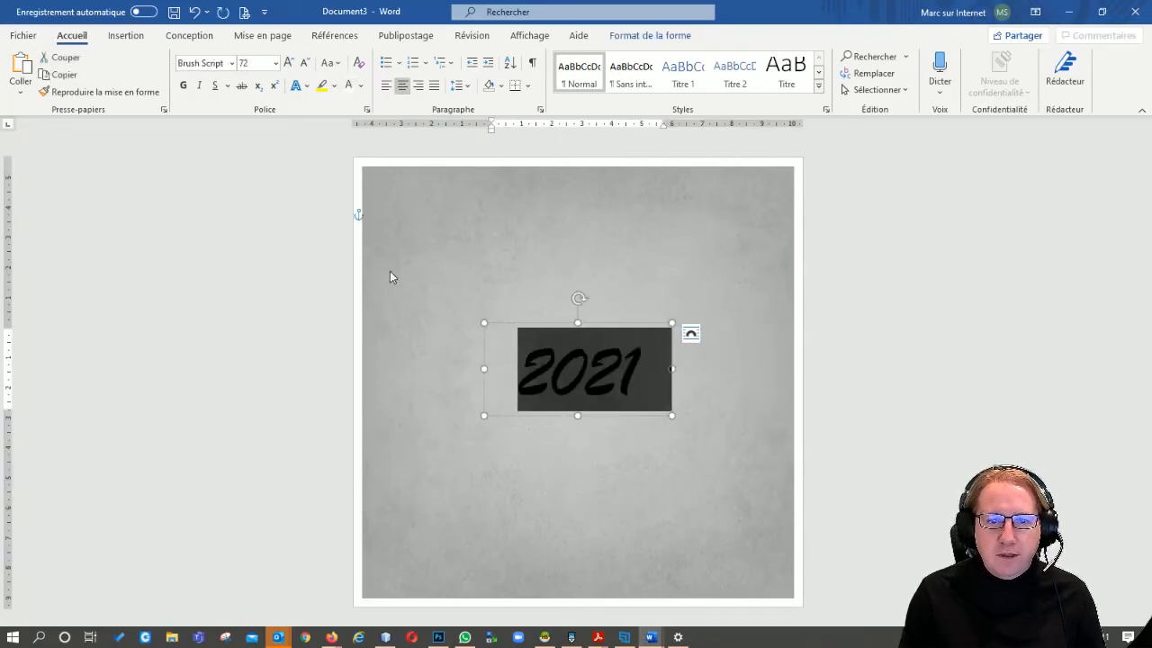
{"action": "left_click", "coordinate": [491, 261]}
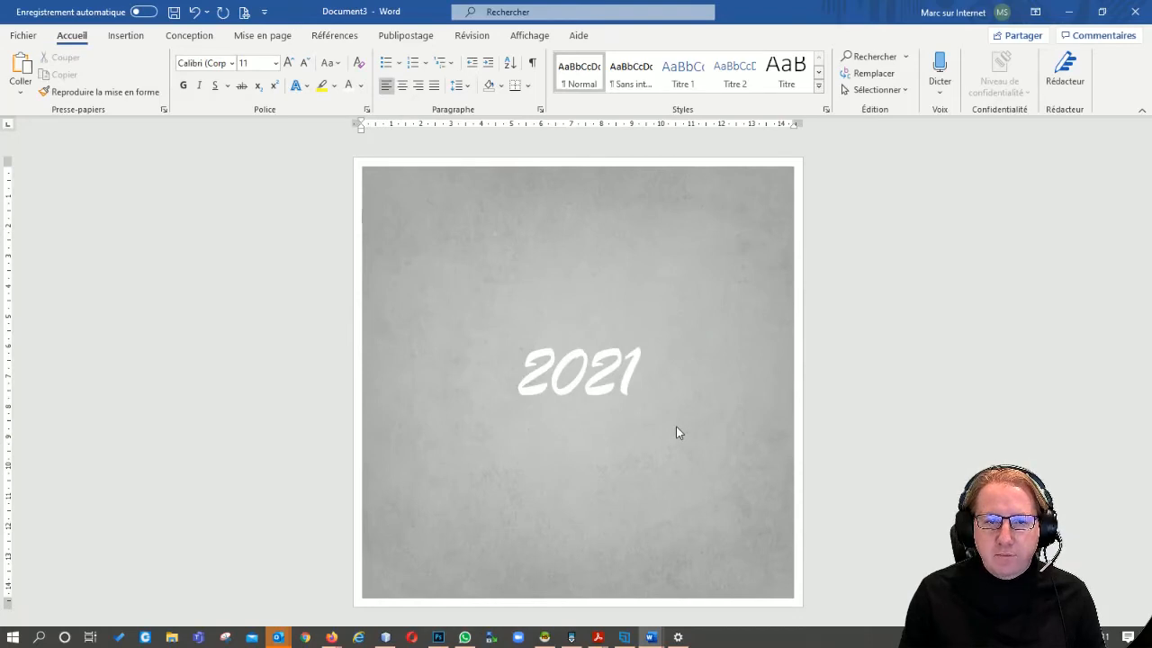
{"action": "left_click", "coordinate": [245, 12]}
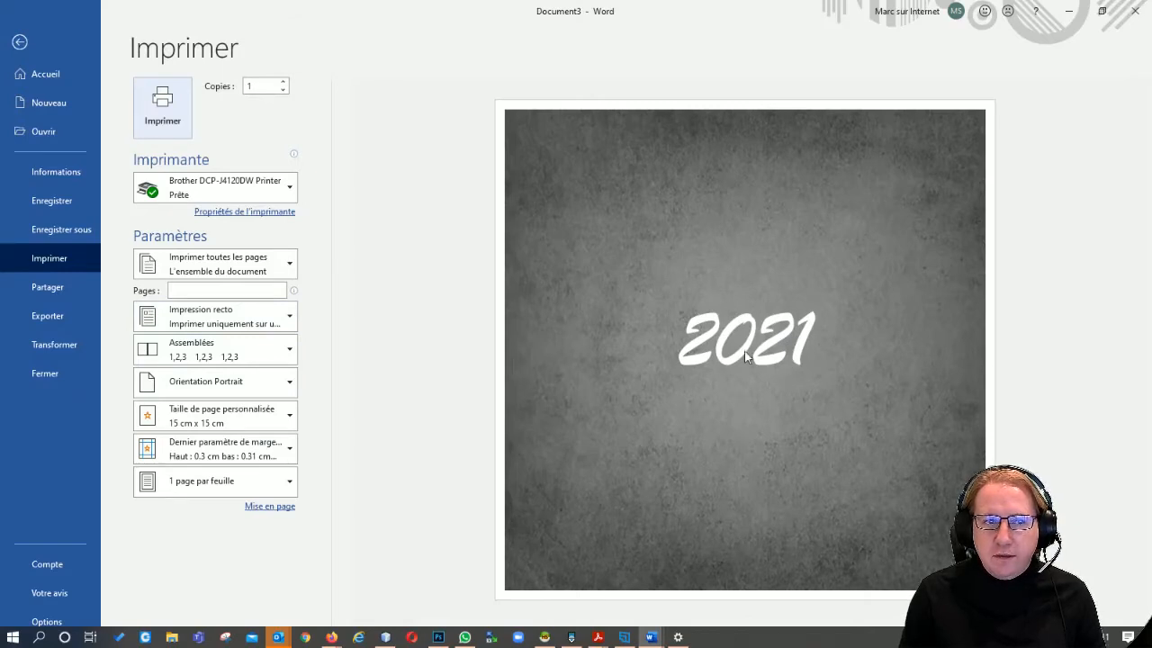
{"action": "left_click", "coordinate": [19, 43]}
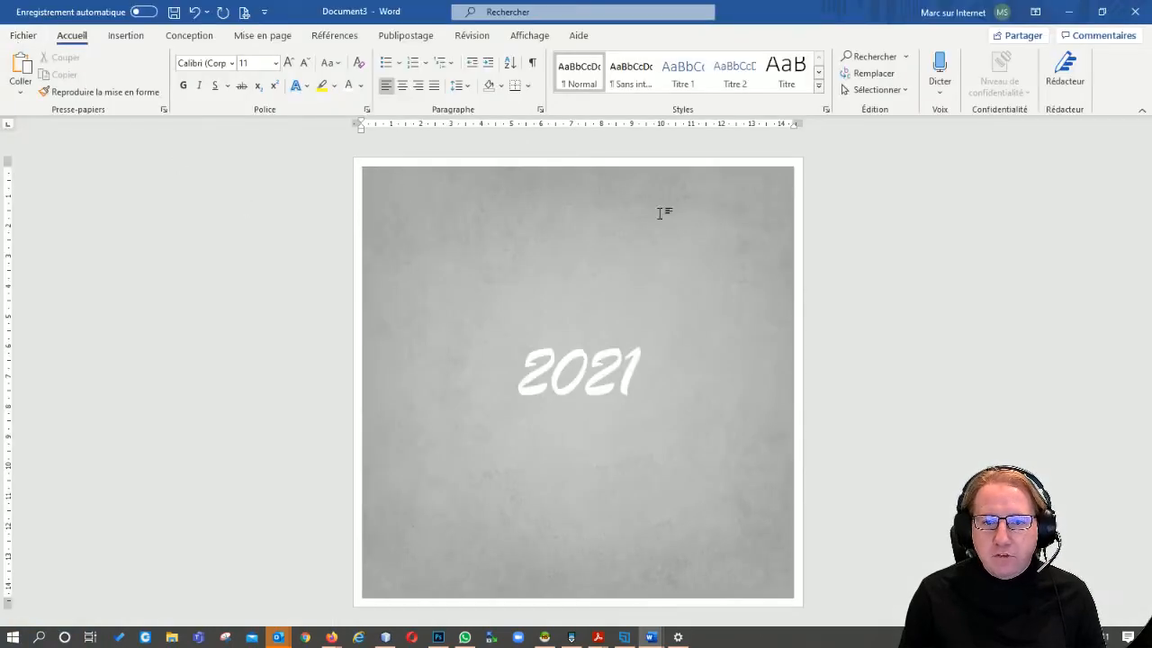
Step: Duplicate the 2021 text box, place the copy in the card's upper-left area and replace its text with Amour
{"action": "left_click", "coordinate": [549, 408]}
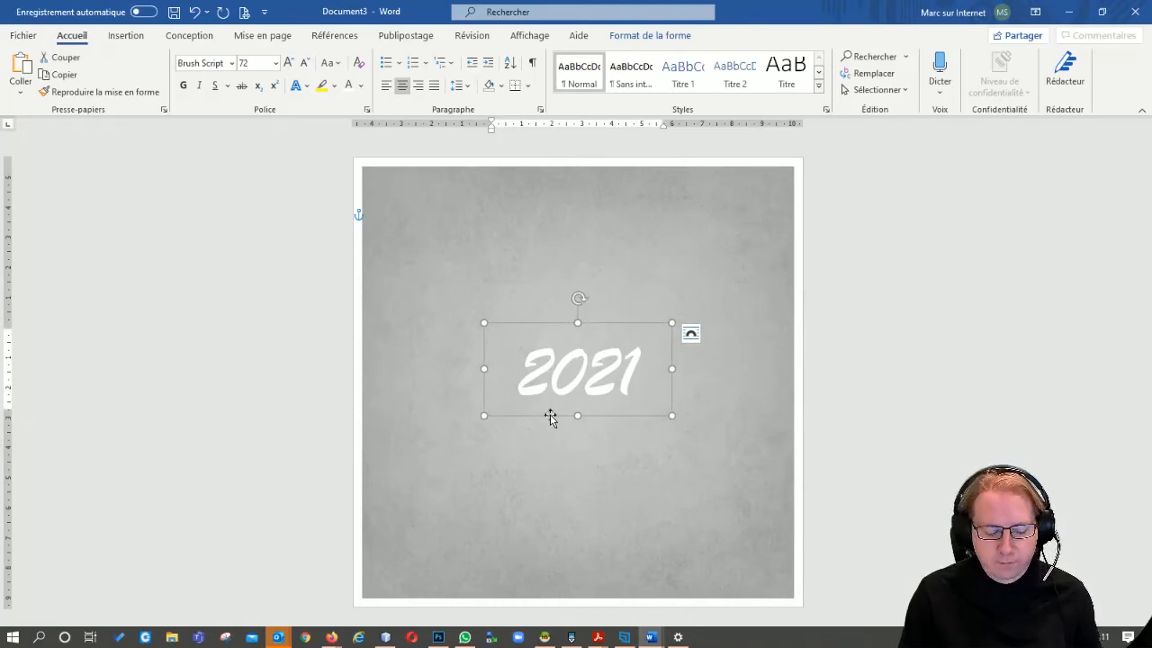
{"action": "key", "text": "ctrl+c"}
{"action": "key", "text": "ctrl+v"}
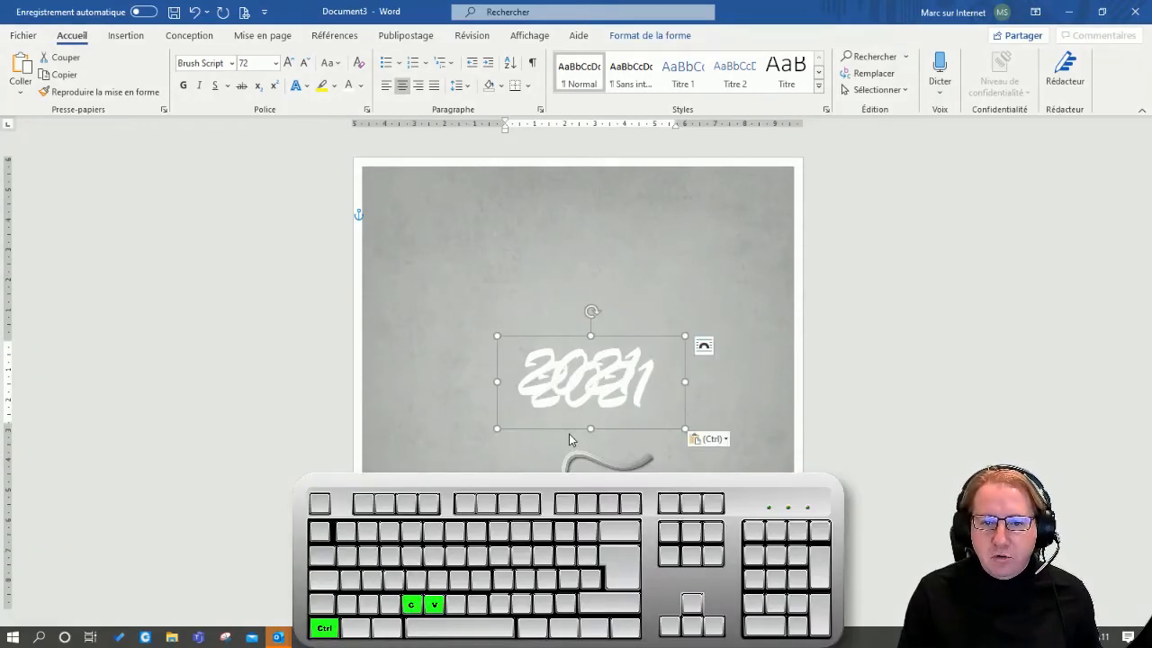
{"action": "left_click_drag", "start_coordinate": [568, 429], "coordinate": [482, 282]}
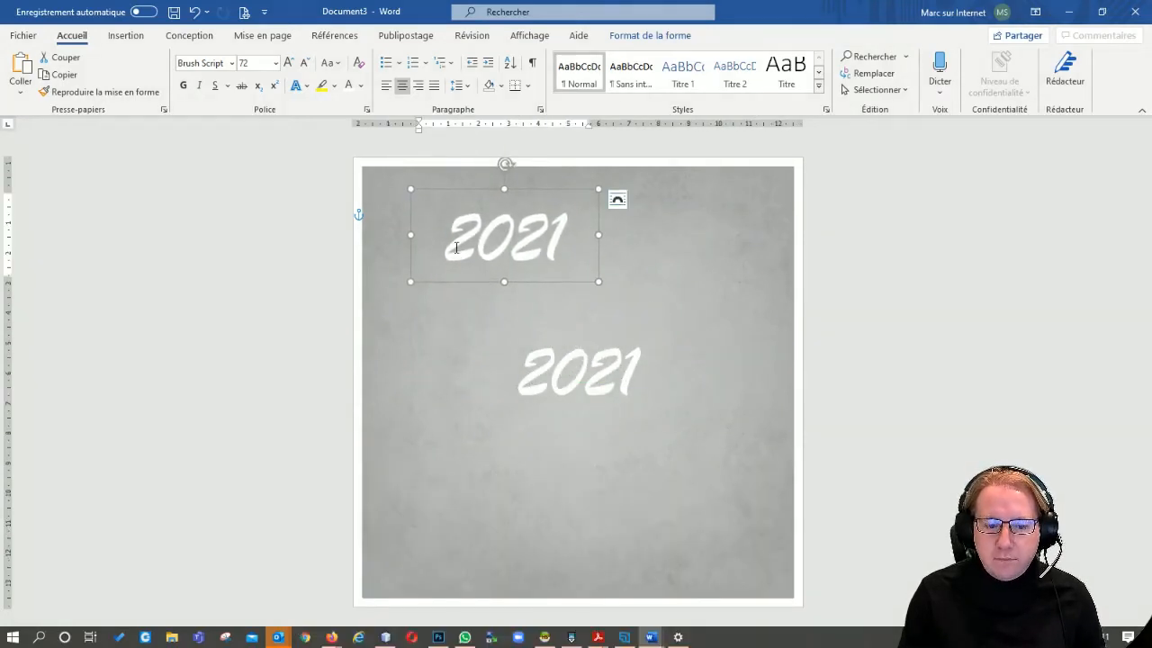
{"action": "left_click_drag", "start_coordinate": [447, 243], "coordinate": [569, 261]}
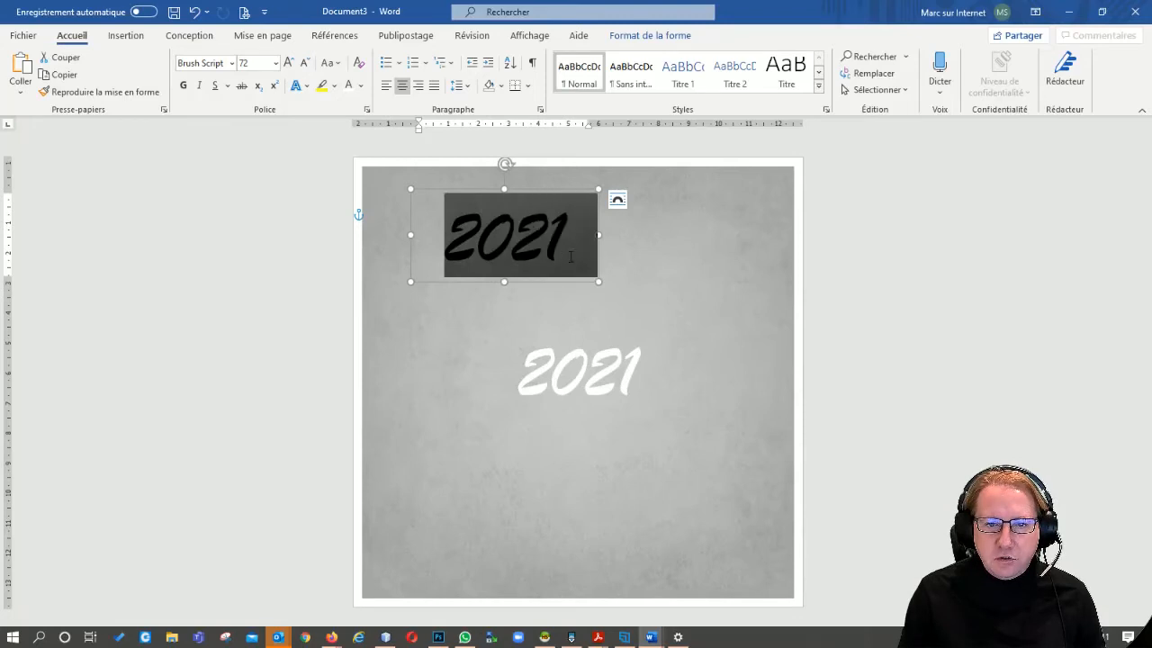
{"action": "type", "text": "Amour"}
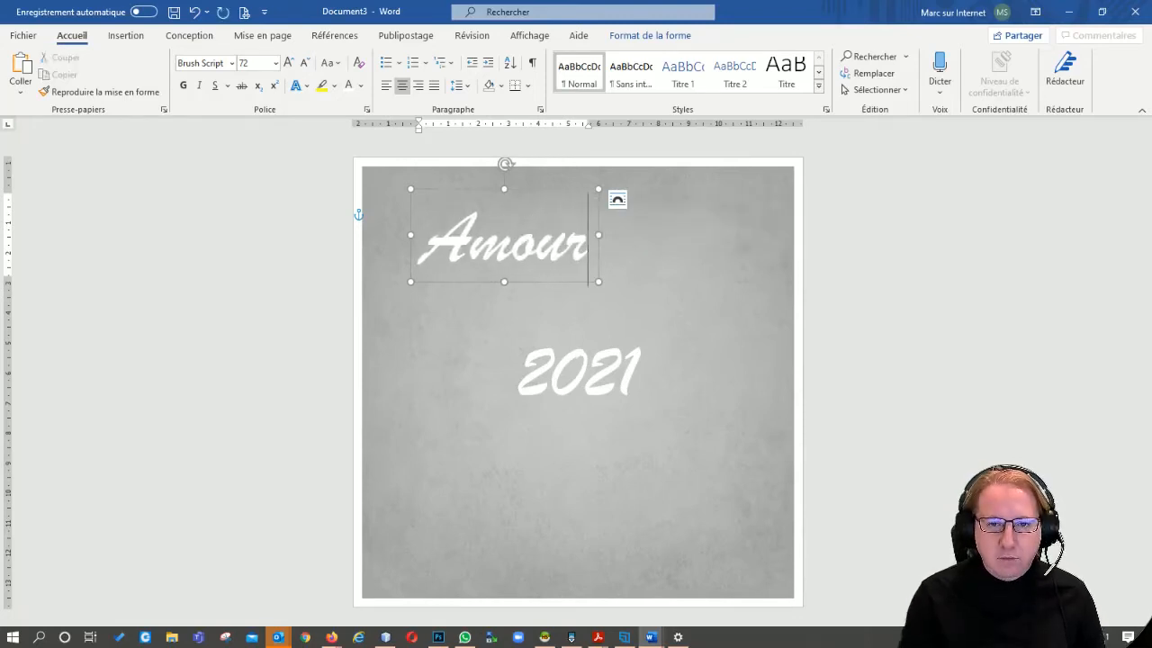
Step: Set the Amour text to 48 pt, then shrink its box around the word and shift it slightly towards the card's centre
{"action": "double_click", "coordinate": [592, 245]}
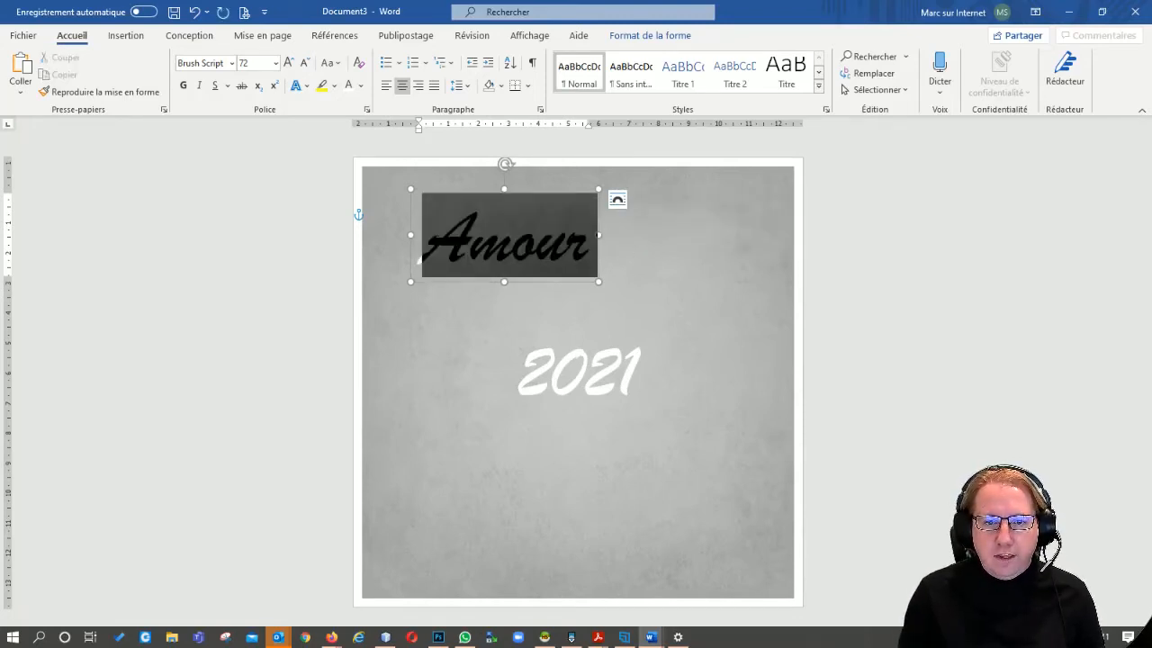
{"action": "left_click", "coordinate": [275, 70]}
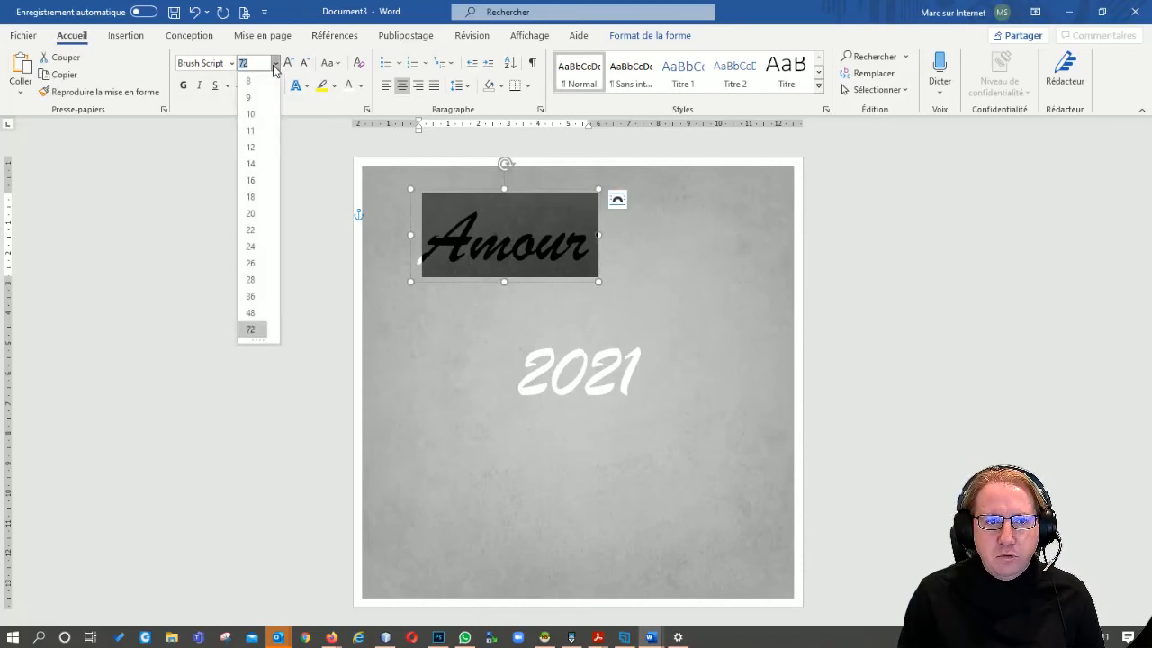
{"action": "left_click", "coordinate": [250, 312]}
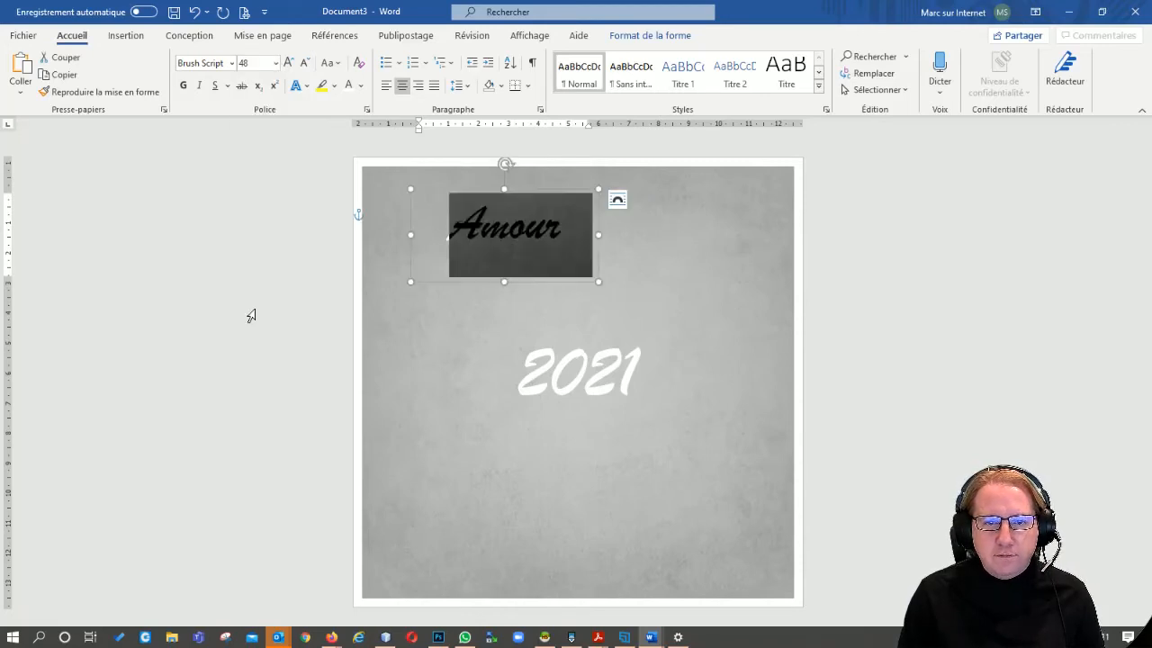
{"action": "left_click", "coordinate": [504, 282]}
{"action": "left_click_drag", "start_coordinate": [501, 278], "coordinate": [505, 257]}
{"action": "left_click_drag", "start_coordinate": [599, 225], "coordinate": [559, 222]}
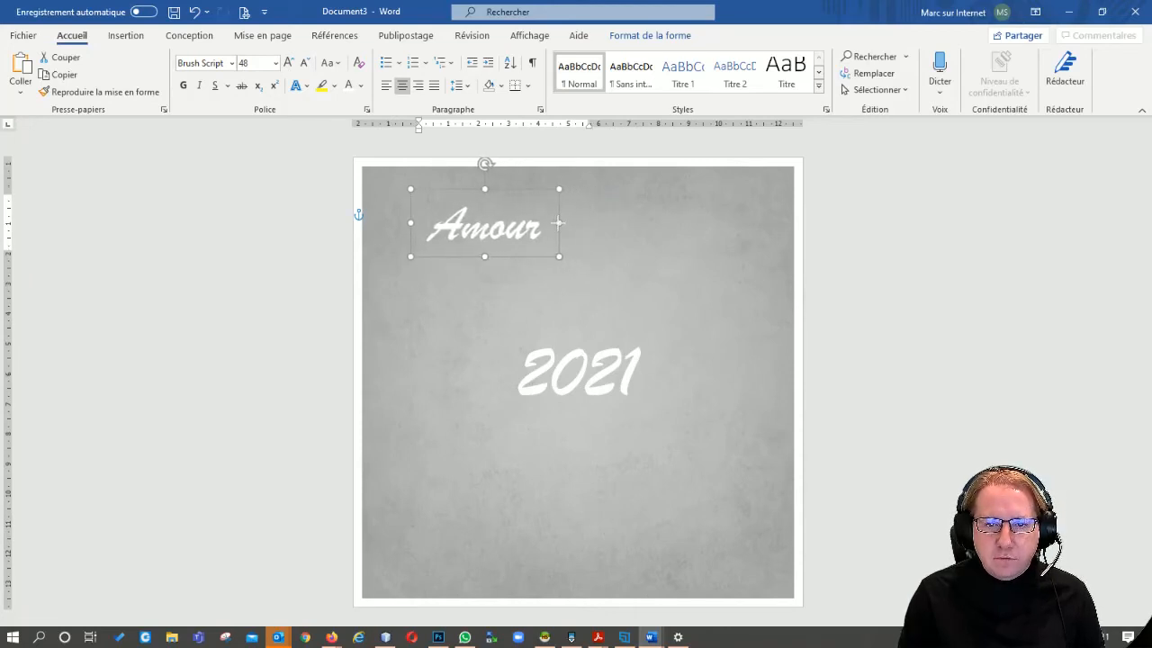
{"action": "mouse_move", "coordinate": [528, 257]}
{"action": "left_mouse_down"}
{"action": "mouse_move", "coordinate": [518, 280]}
{"action": "mouse_move", "coordinate": [544, 273]}
{"action": "left_mouse_up"}
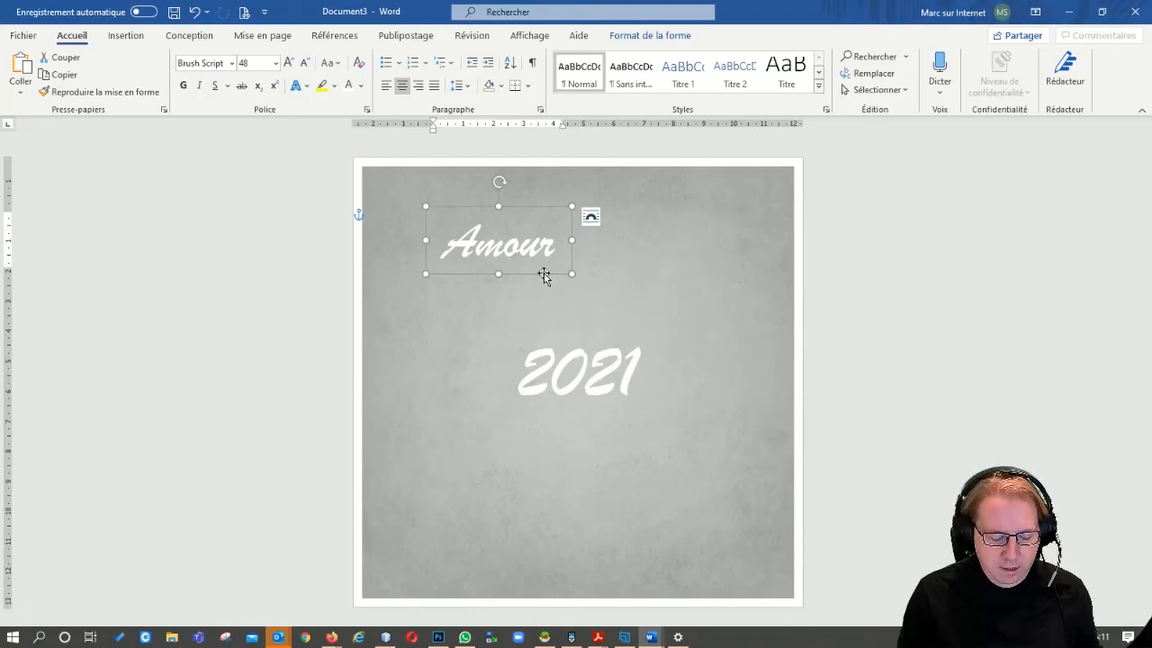
Step: Duplicate the Amour text box, place the copy beside it at the same height and replace its text with Santé
{"action": "key", "text": "ctrl+c"}
{"action": "key", "text": "ctrl+v"}
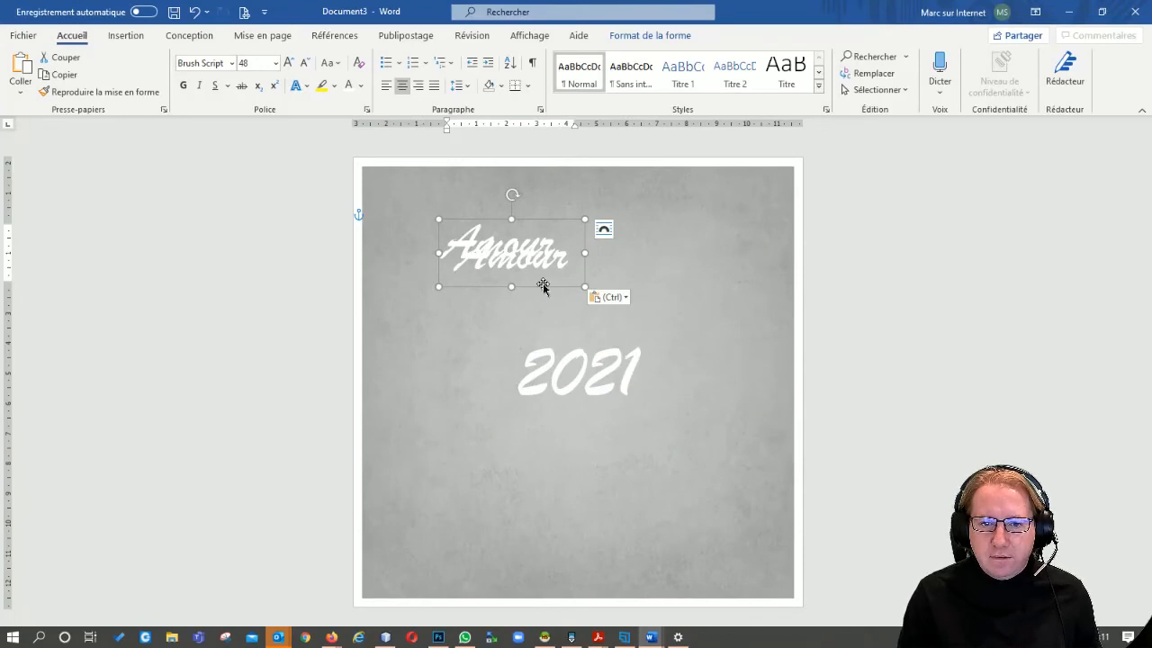
{"action": "left_click_drag", "start_coordinate": [542, 286], "coordinate": [659, 273]}
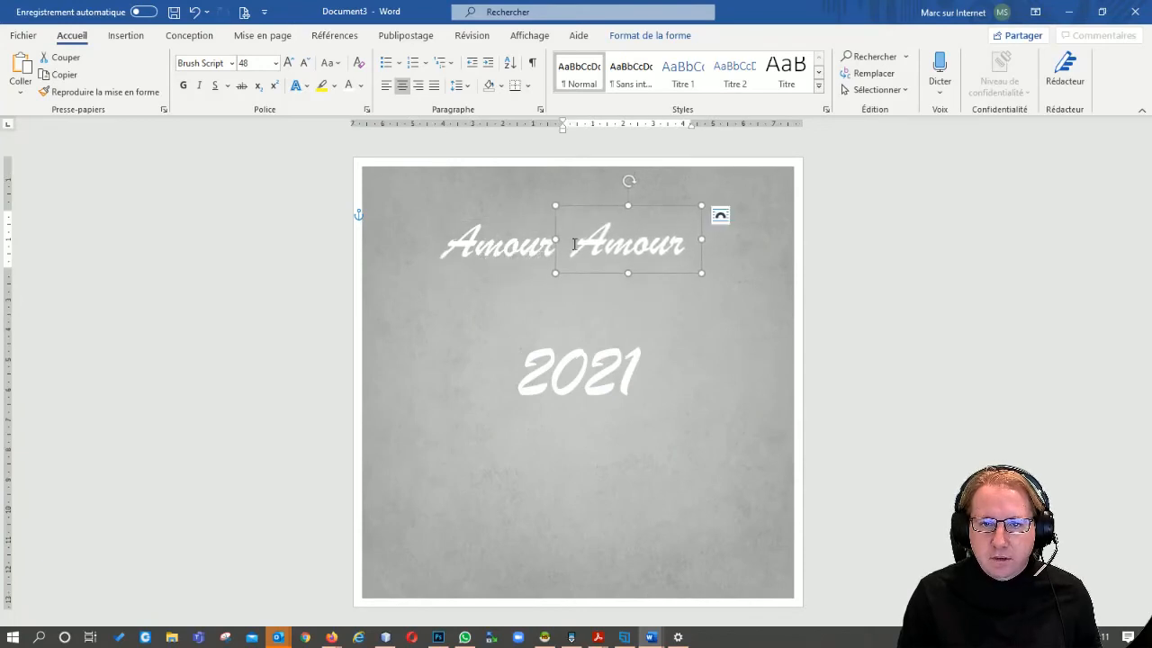
{"action": "double_click", "coordinate": [575, 244]}
{"action": "type", "text": "Sa"}
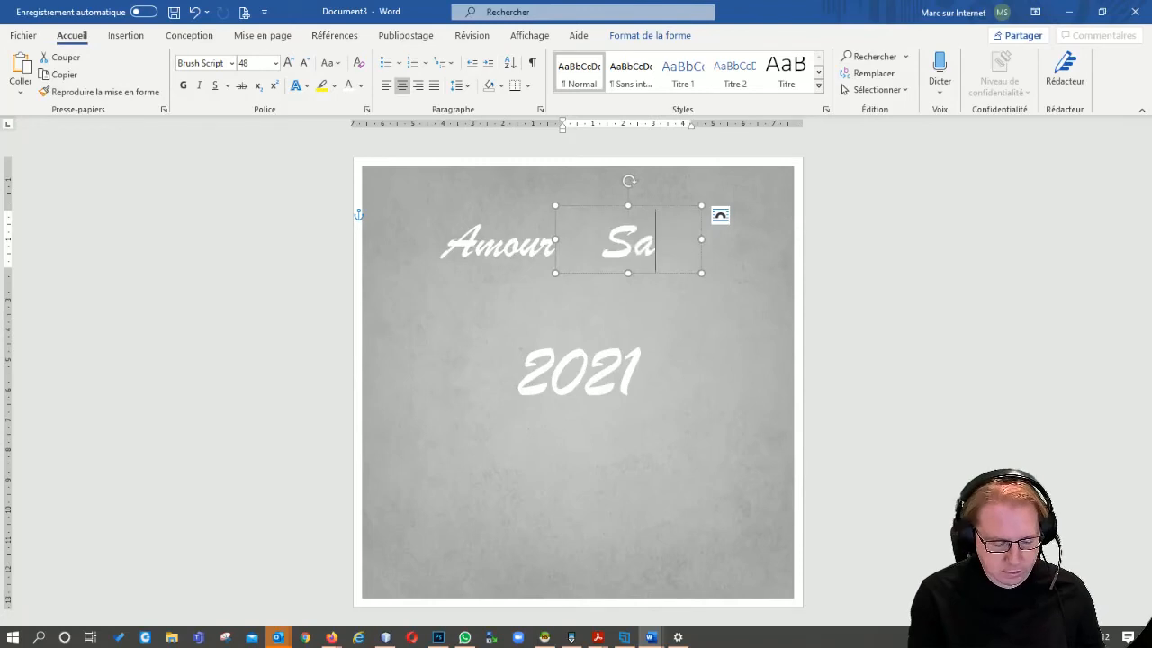
{"action": "type", "text": "nté"}
{"action": "left_click", "coordinate": [668, 265]}
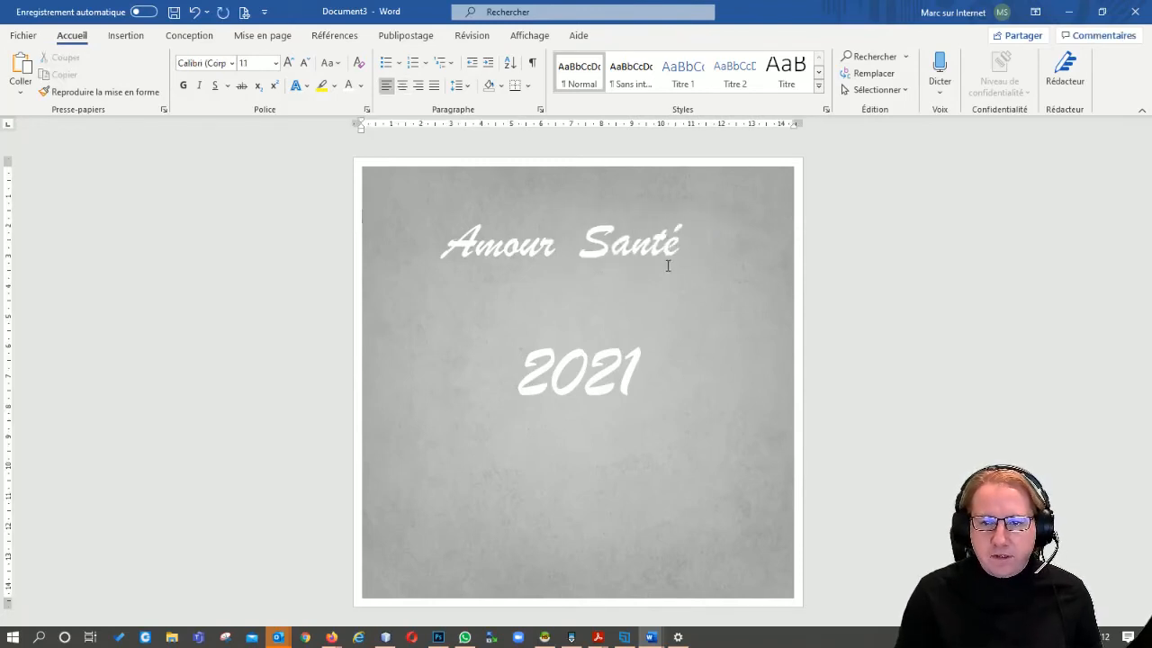
Step: Duplicate the Santé text box, place the copy below it towards the card's right edge and replace its text with Bonheur
{"action": "left_click", "coordinate": [664, 273]}
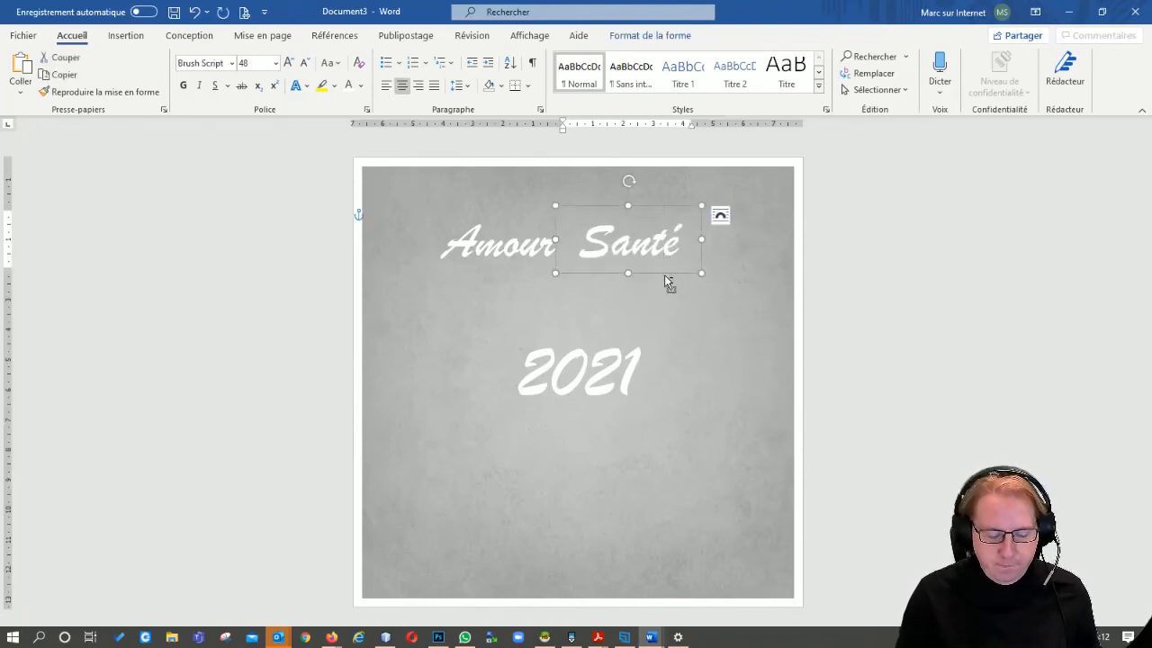
{"action": "key", "text": "ctrl+c"}
{"action": "key", "text": "ctrl+v"}
{"action": "left_click_drag", "start_coordinate": [682, 289], "coordinate": [723, 333]}
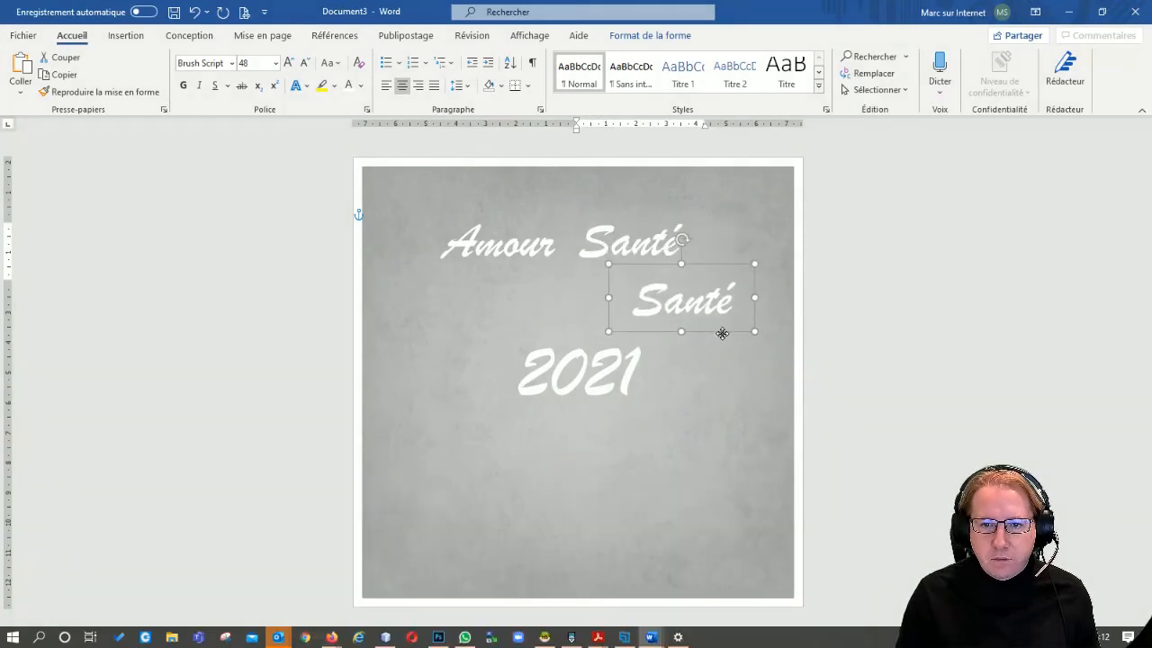
{"action": "double_click", "coordinate": [632, 306]}
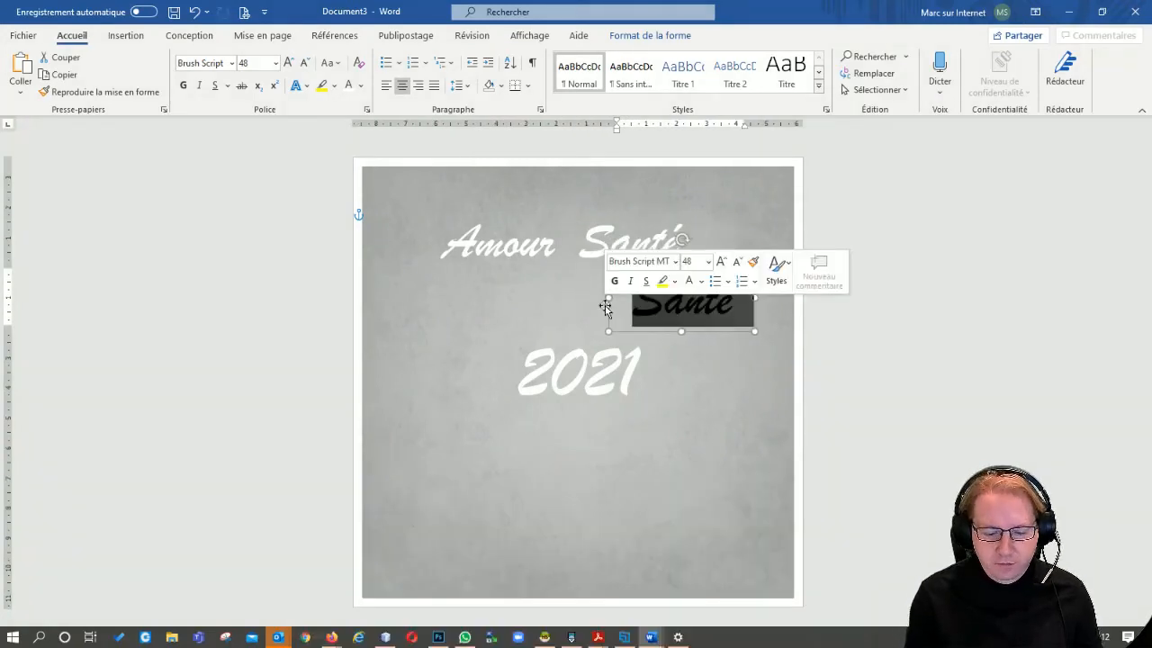
{"action": "type", "text": "Bonheu"}
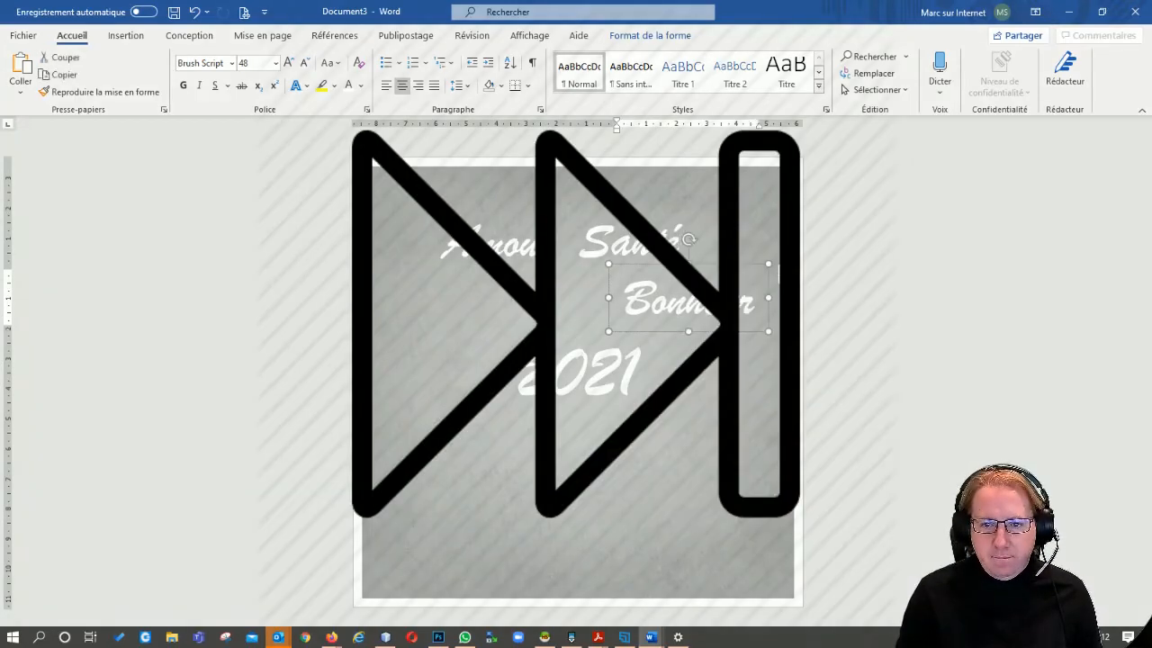
{"action": "type", "text": "r"}
Step: Paste another wish text box, place it below and to the right of 2021 and replace its text with Passion
{"action": "key", "text": "ctrl+v"}
{"action": "left_click_drag", "start_coordinate": [630, 393], "coordinate": [684, 454]}
{"action": "double_click", "coordinate": [684, 454]}
{"action": "type", "text": "Passion"}
Step: Add another copy of the text box with the word Joie, placed below Passion near the card's centre
{"action": "key", "text": "ctrl+v"}
{"action": "double_click", "coordinate": [620, 500]}
{"action": "type", "text": "Joie"}
{"action": "left_click_drag", "start_coordinate": [666, 495], "coordinate": [495, 326]}
Step: Add another copy of the text box with the word Succès, placed just left of Joie
{"action": "key", "text": "ctrl+v"}
{"action": "double_click", "coordinate": [504, 504]}
{"action": "type", "text": "Succès"}
{"action": "left_click", "coordinate": [488, 537]}
Step: Add another copy of the text box with the word Prospérité, placed above Succès and opposite Passion
{"action": "key", "text": "ctrl+v"}
{"action": "double_click", "coordinate": [465, 440]}
{"action": "type", "text": "Prospérité"}
Step: Add a last copy of the text box with the word Amitié, placed below Amour and opposite Bonheur
{"action": "key", "text": "ctrl+v"}
{"action": "type", "text": "Amitié"}
{"action": "left_click", "coordinate": [435, 352]}
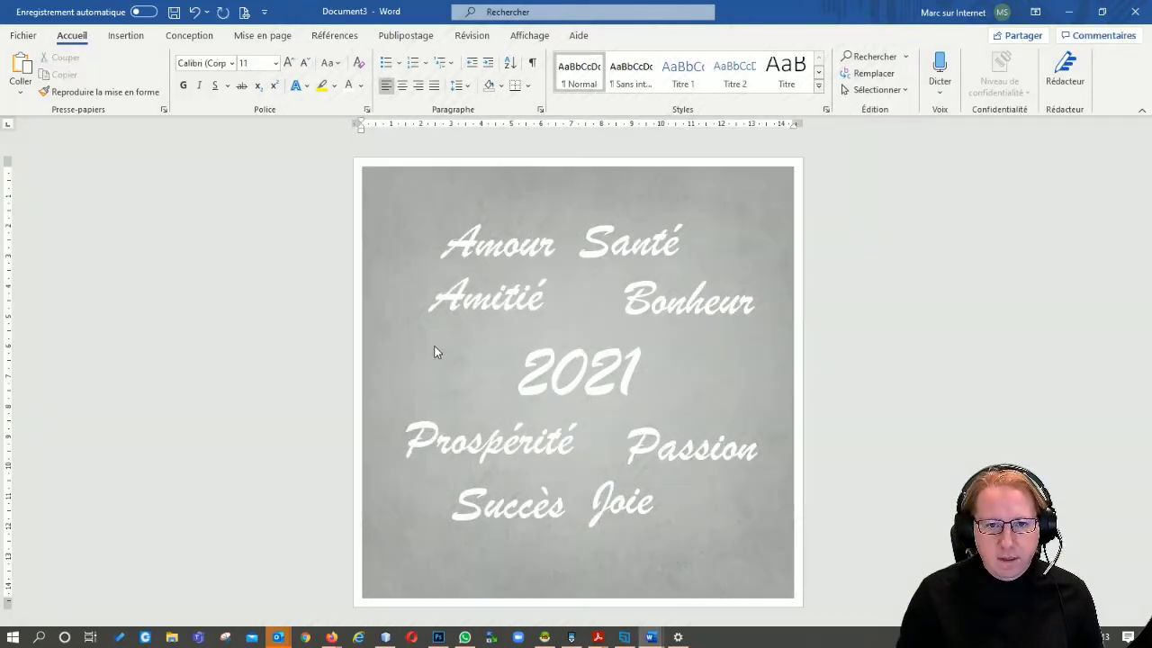